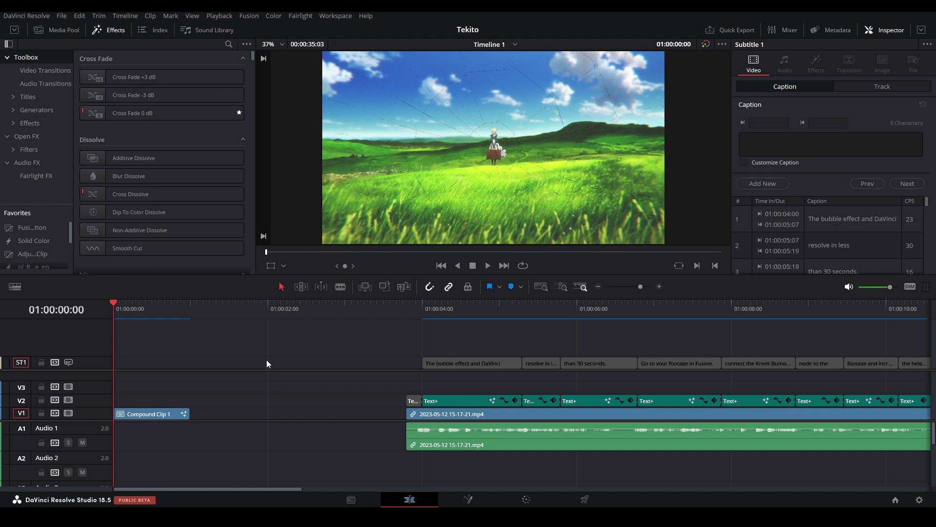
Play back the shatter effect of Compound Clip 1 several times from the start of the timeline.
scroll(160, 341, "up", 1)
left_click(159, 341)
key("space")
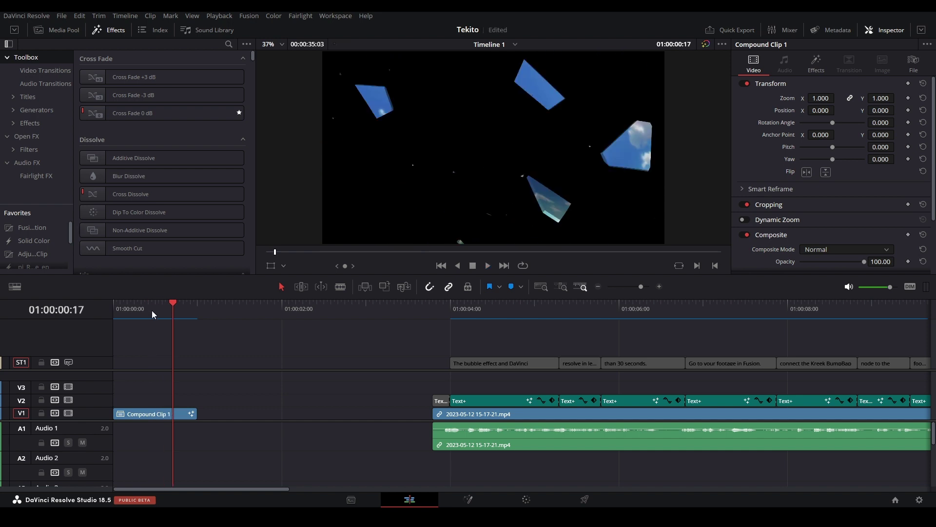
mouse_move(129, 312)
left_mouse_down()
mouse_move(178, 315)
mouse_move(113, 312)
left_mouse_up()
key("space")
key("space")
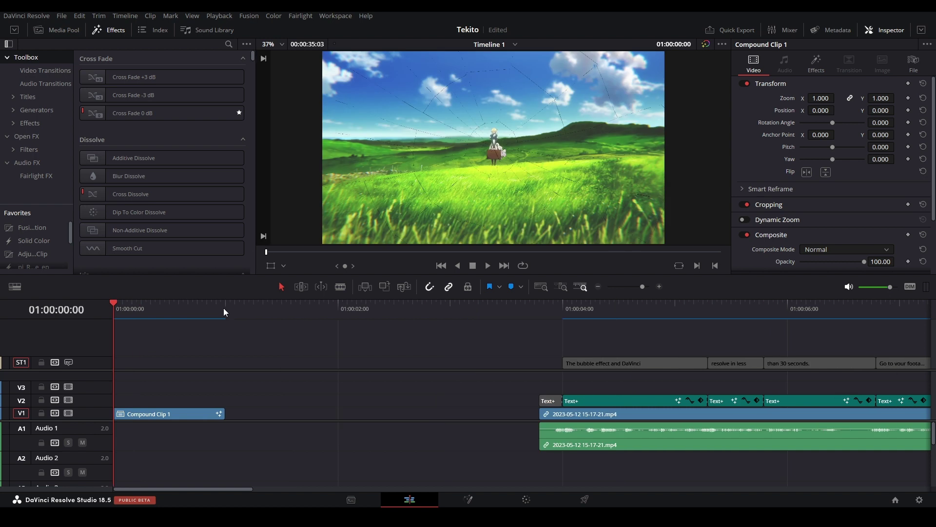
key("space")
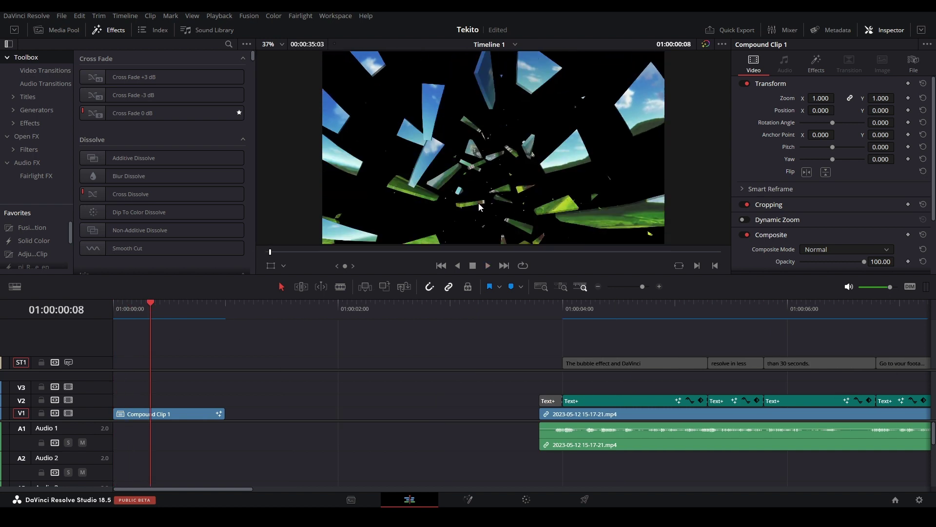
left_click_drag(142, 310, 118, 297)
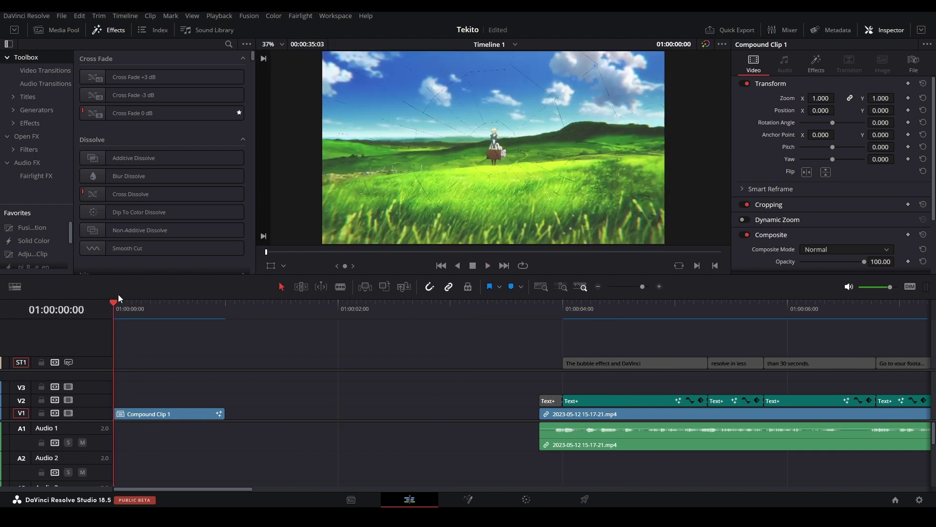
key("space")
key("space")
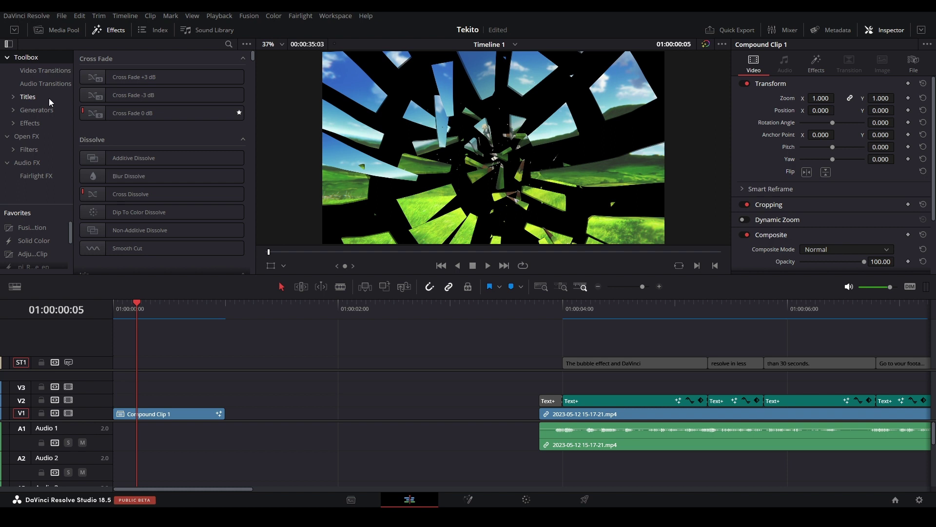
Search the effects library for "rs" and look through the matching Style effects.
left_click(29, 123)
scroll(224, 85, "down", 2)
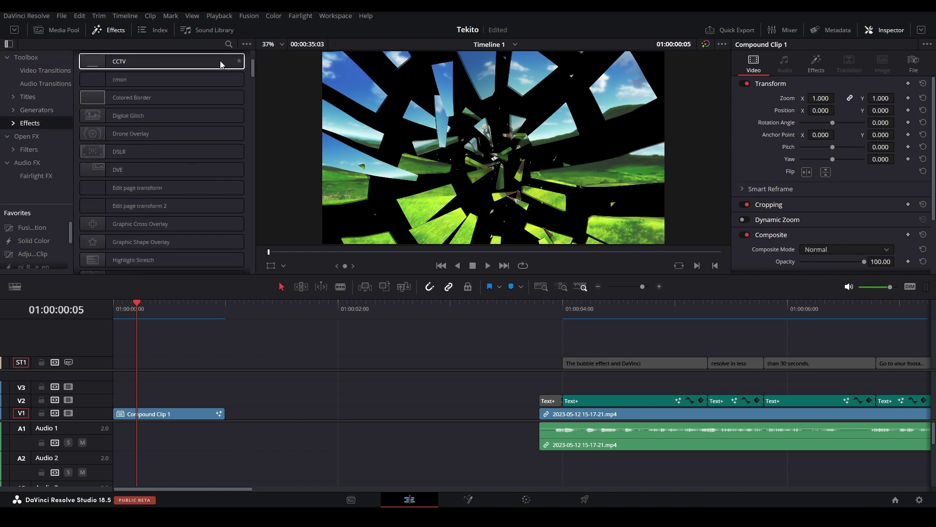
left_click(228, 44)
type("rs")
scroll(180, 157, "up", 1)
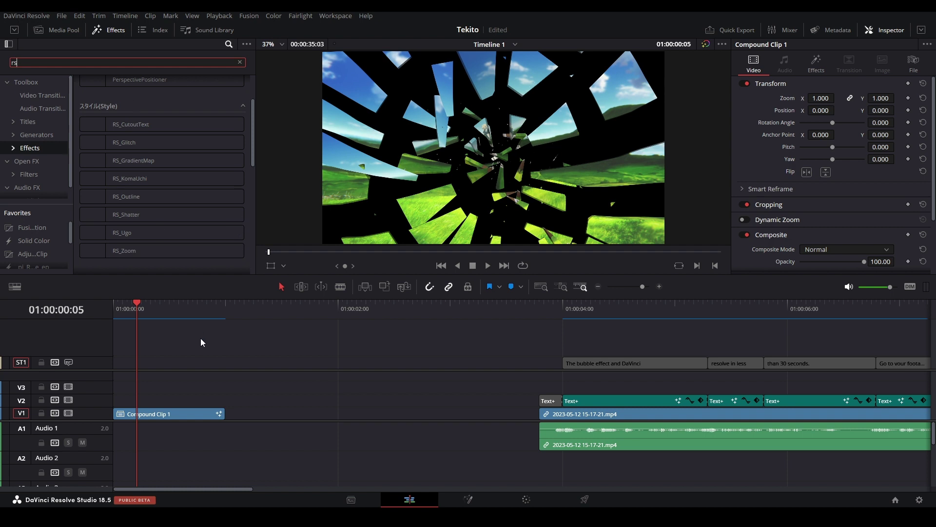
Open the white circle's Fusion composition at 01:00:29:22 on the Fusion page.
left_click(163, 325)
key("Home")
scroll(294, 354, "down", 4)
scroll(294, 354, "down", 1)
left_click(170, 308)
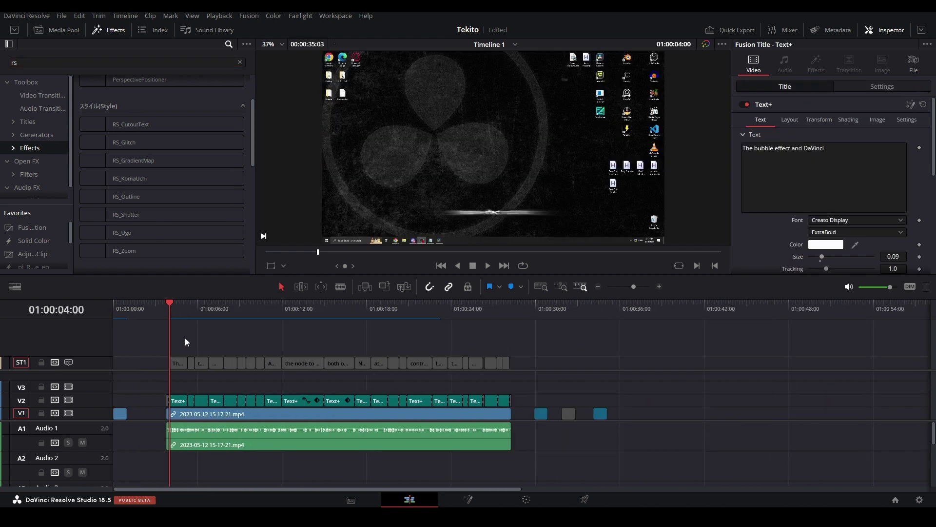
left_click_drag(184, 336, 468, 449)
left_click(526, 346)
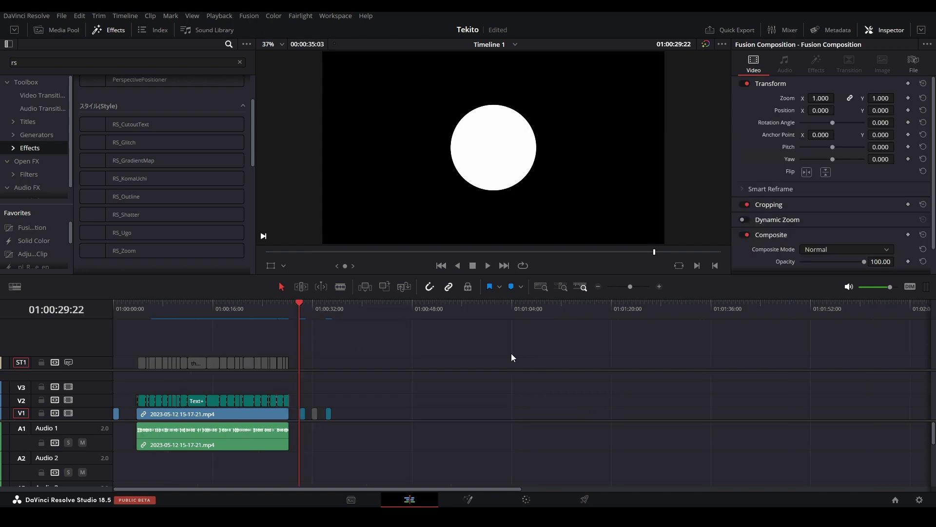
key("ctrl+equal")
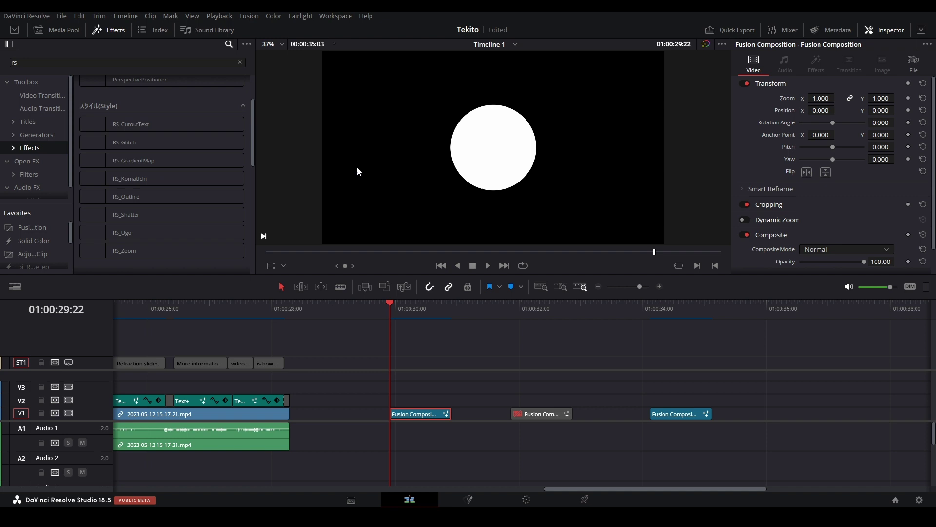
key("shift+5")
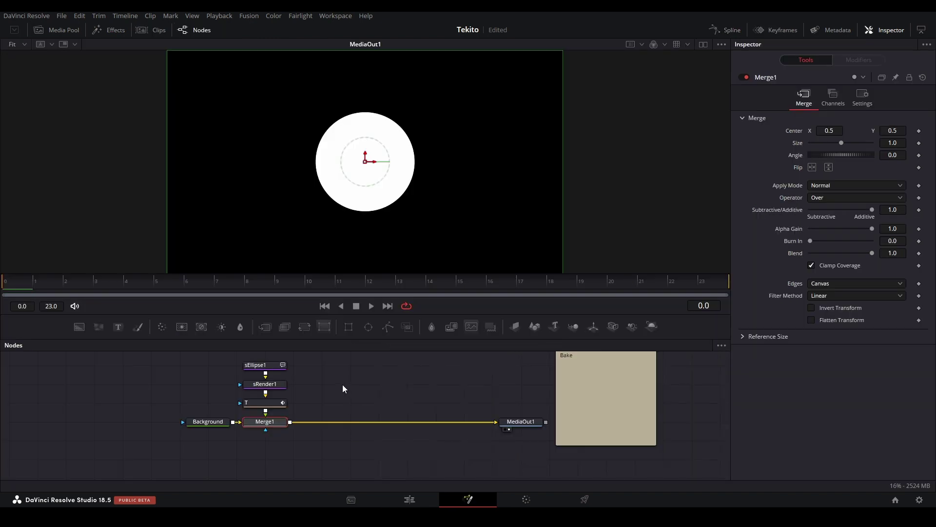
Preview the T transform node's animation and display its Size curve in the Spline editor.
left_click(279, 400)
key("2")
left_click(725, 30)
key("space")
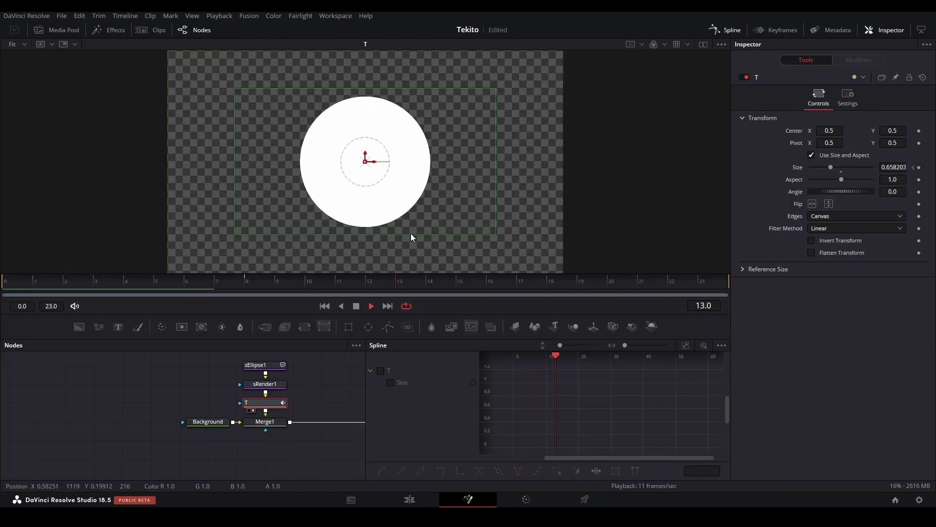
key("space")
left_click(390, 383)
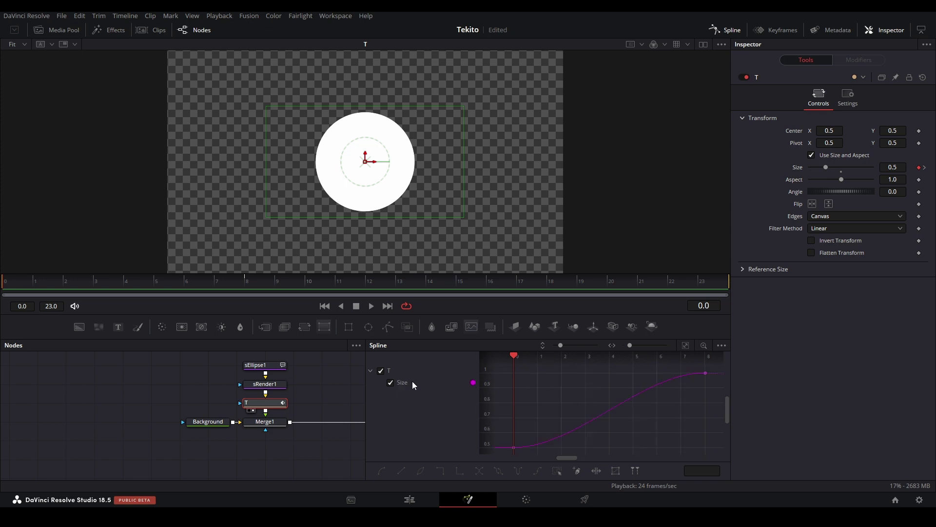
scroll(591, 388, "down", 2)
left_click_drag(585, 404, 517, 404)
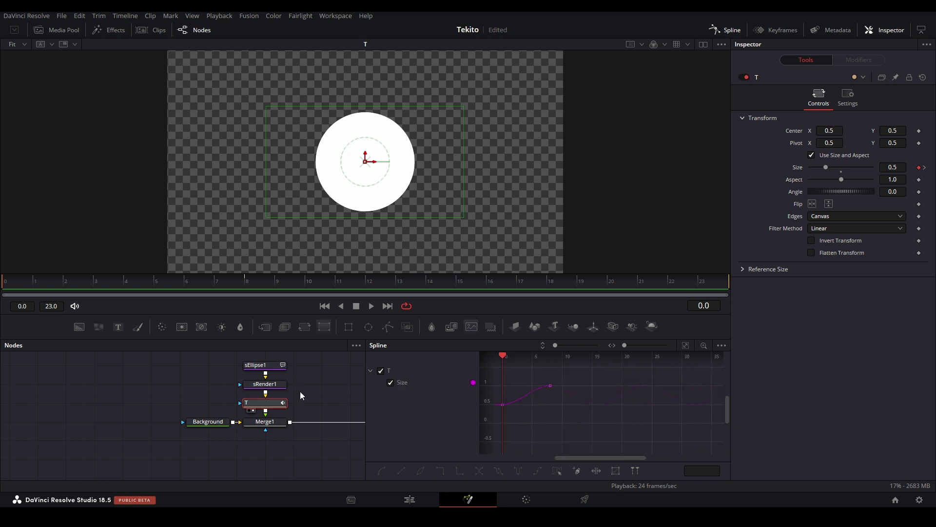
Run the Comp_Utility script, place its window beside the circle and look through the RS COMP functions.
left_click(124, 382)
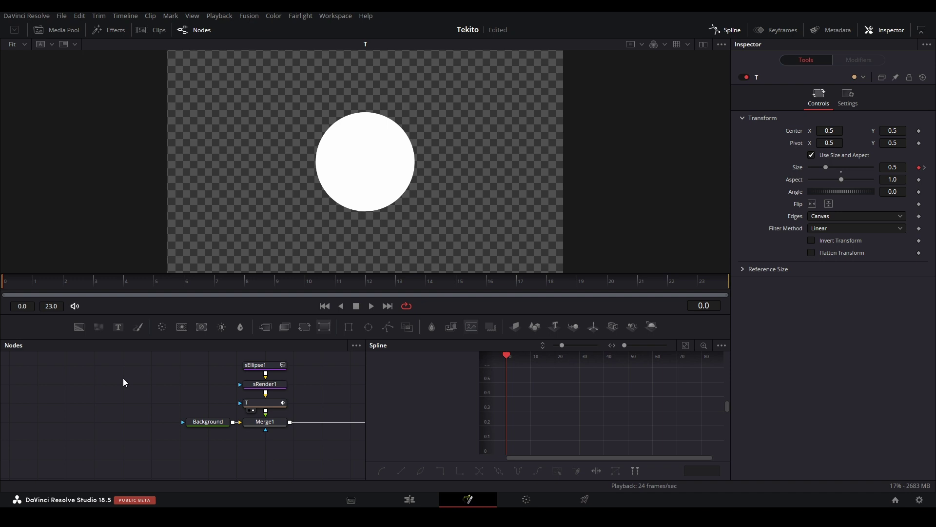
key("shift+space")
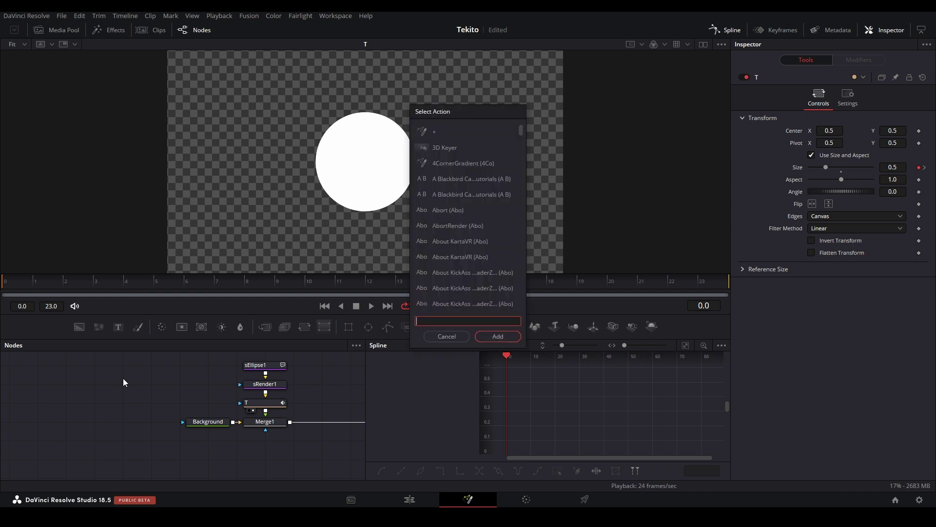
scroll(501, 179, "up", 3)
type("util")
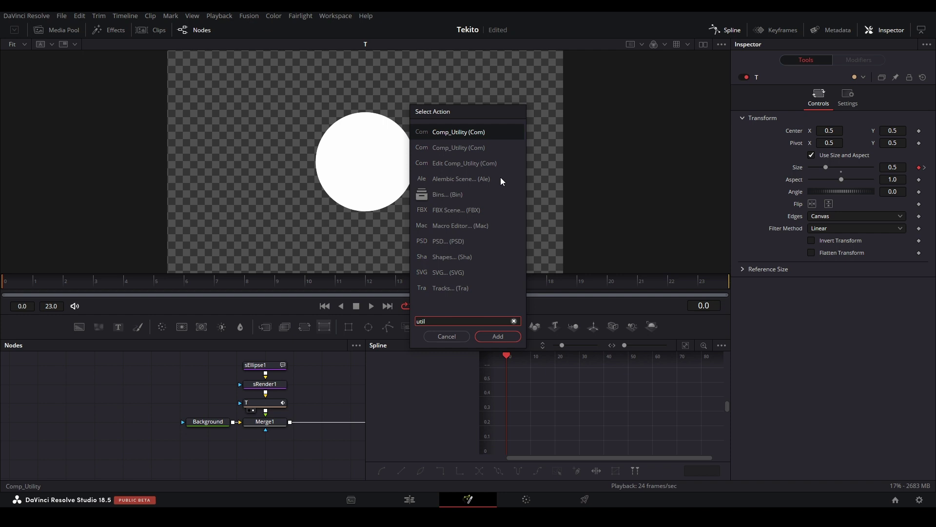
key("Return")
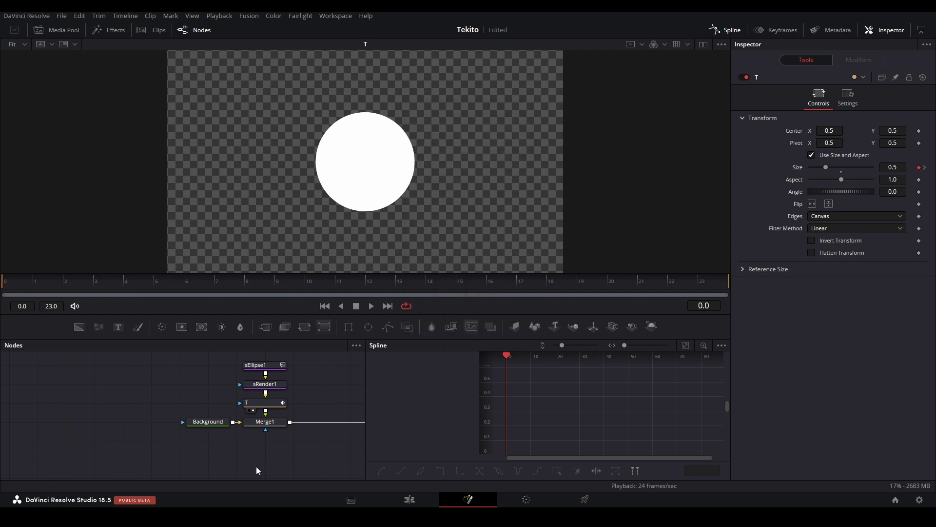
left_click_drag(242, 189, 143, 176)
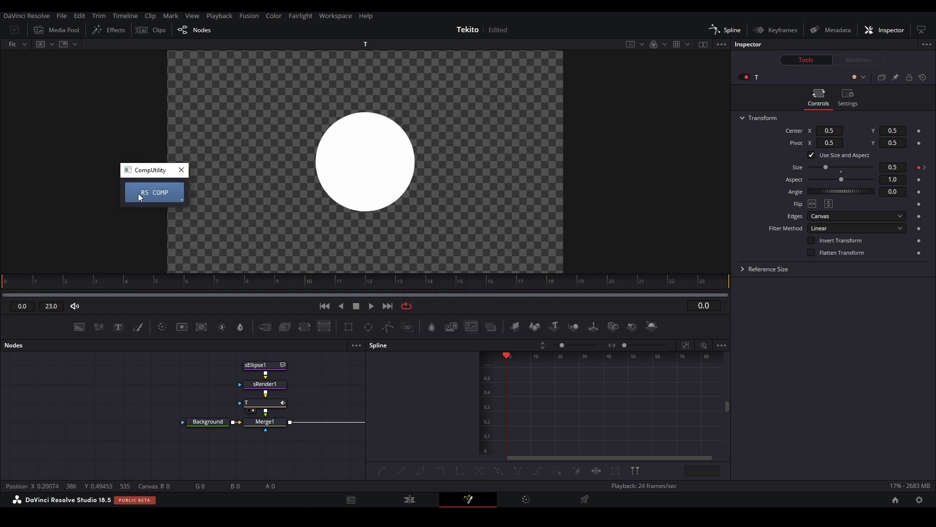
left_click(138, 193)
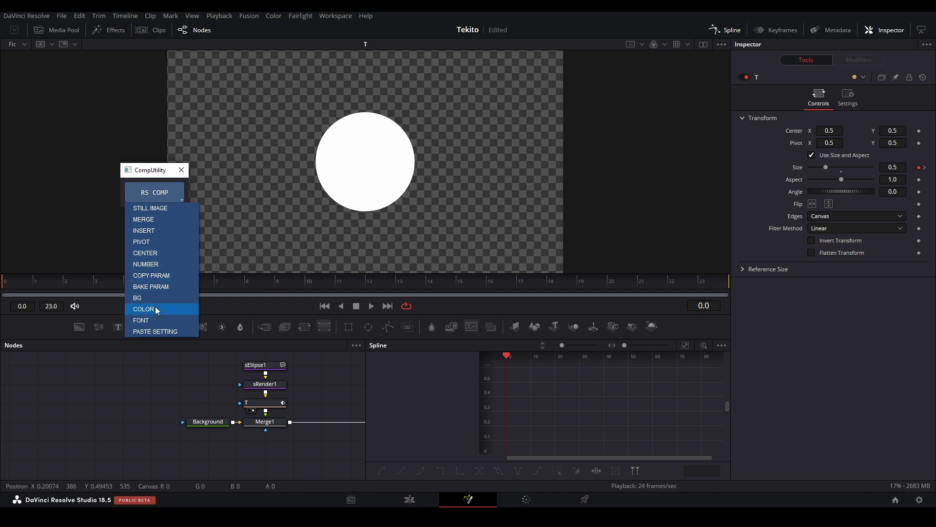
left_click(291, 391)
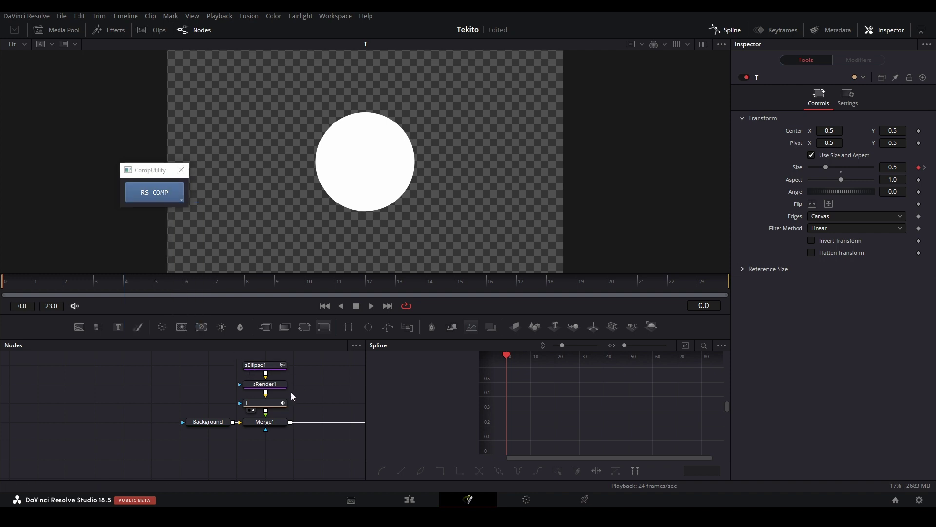
Open CompUtility's BAKE PARAM function for the T node and arrange both utility windows clear of the nodes.
left_click(259, 403)
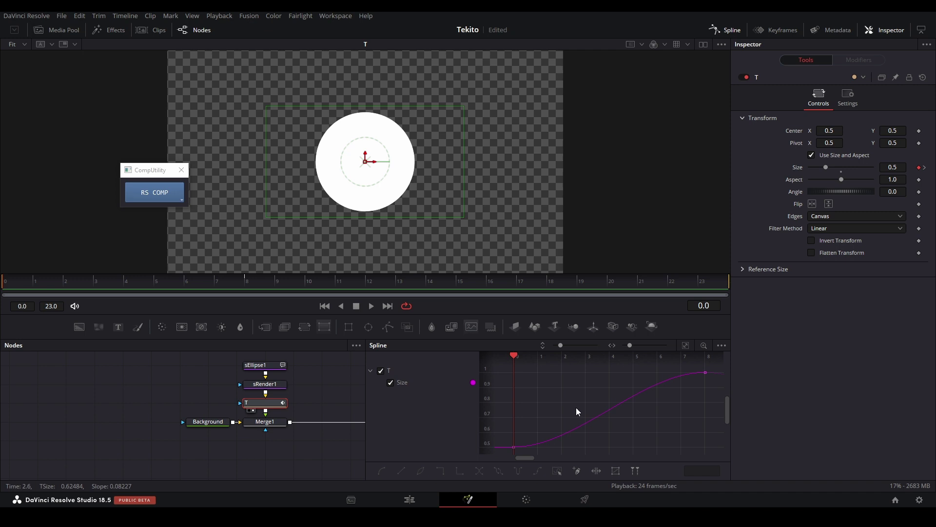
left_click(163, 198)
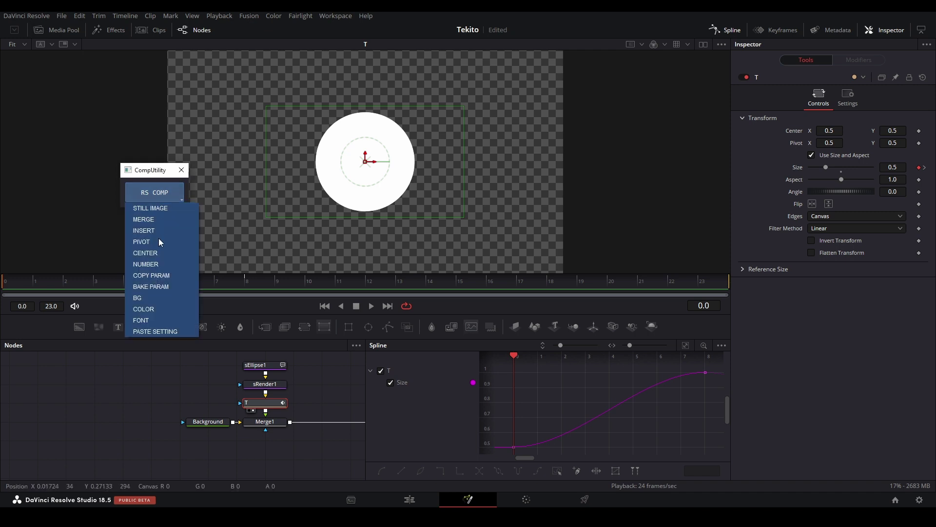
left_click(154, 286)
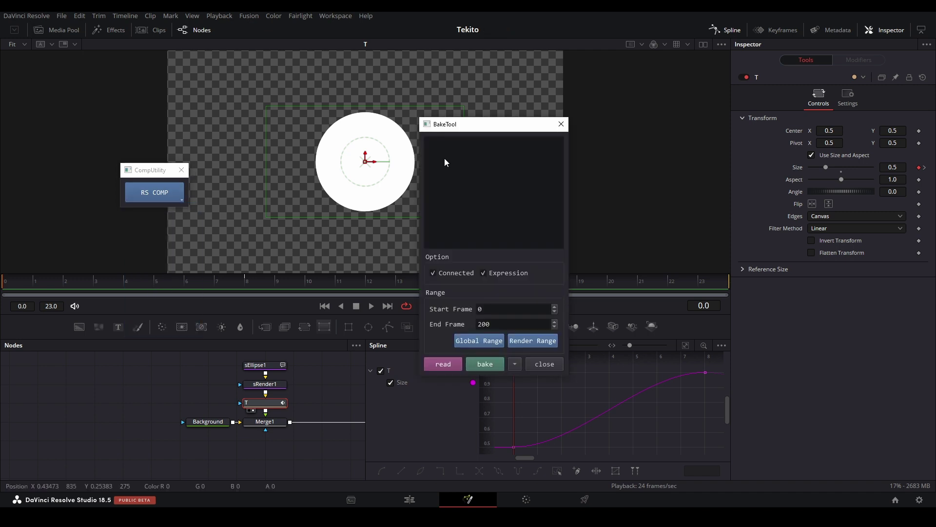
left_click_drag(463, 131, 228, 75)
left_click_drag(146, 169, 63, 162)
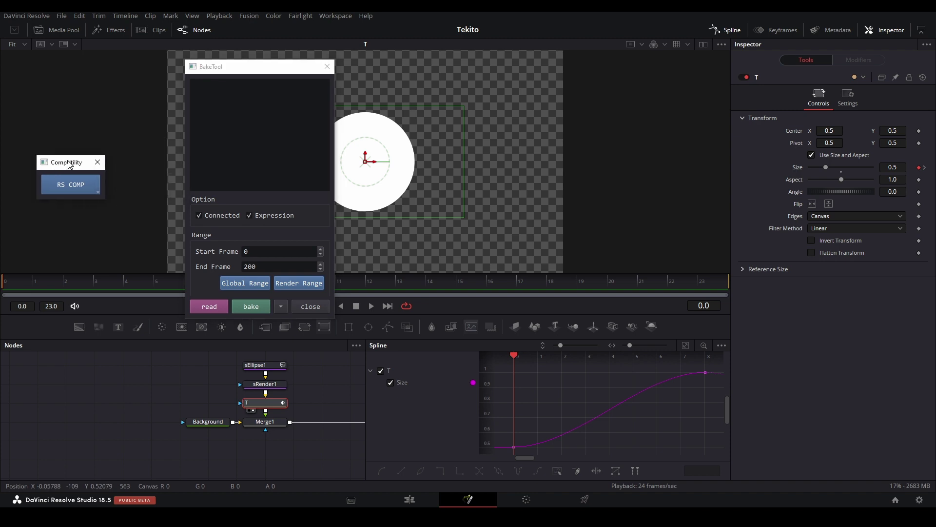
left_click_drag(234, 60, 177, 108)
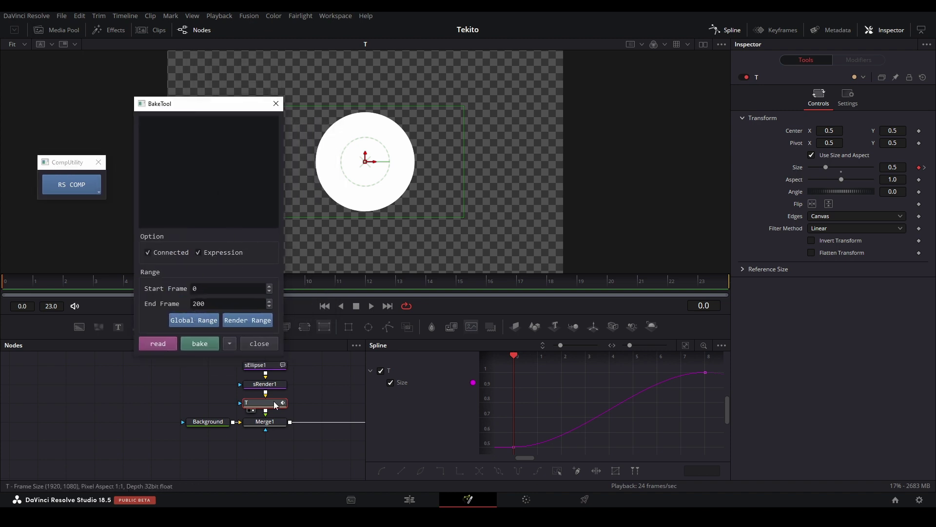
Read the T node's parameters into BakeTool and bake Size over the render range, frames 0 to 23.
left_click(158, 343)
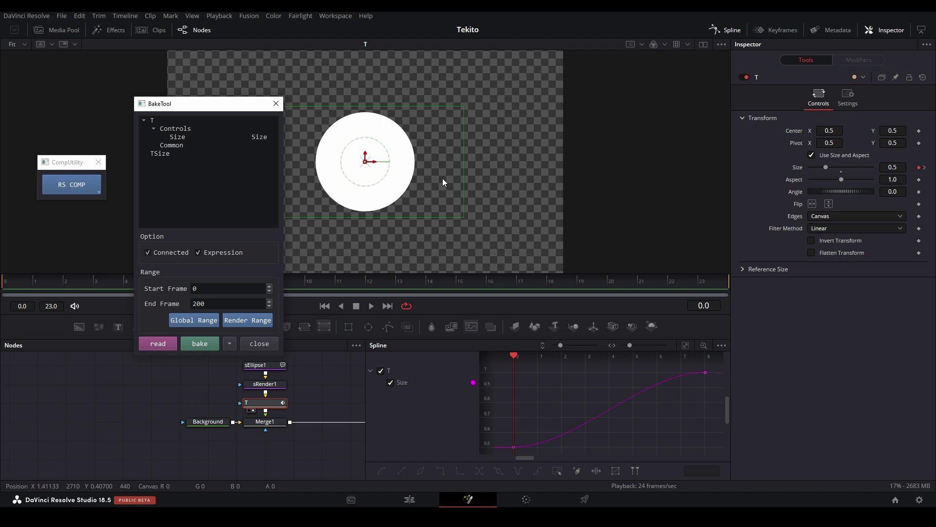
left_click(217, 139)
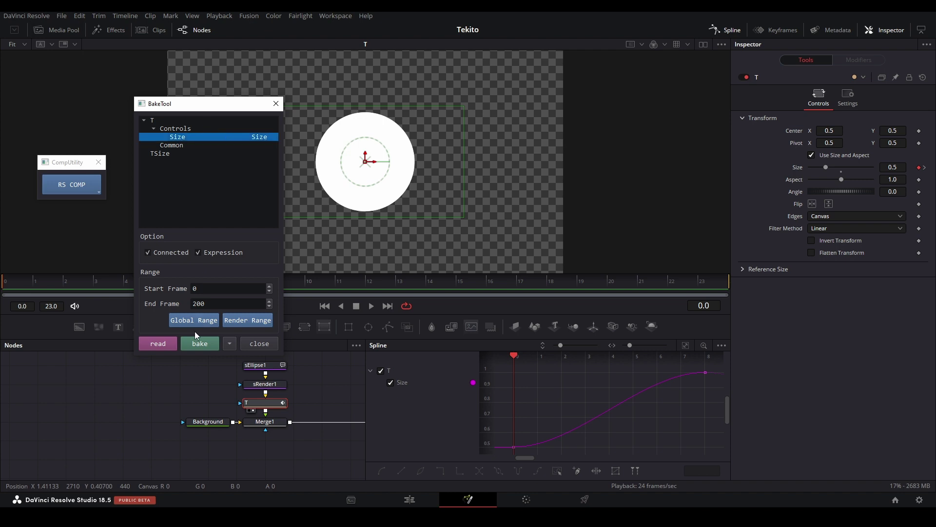
scroll(618, 401, "down", 1)
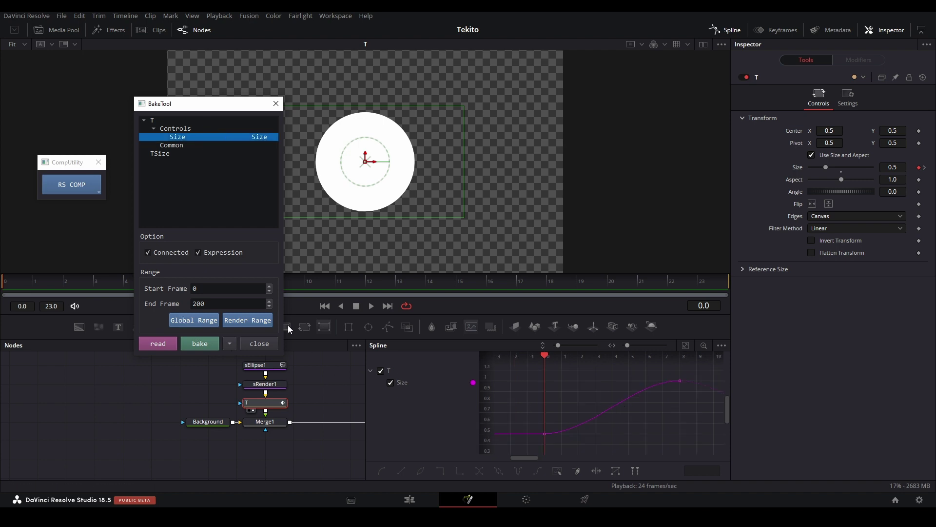
left_click(260, 320)
left_click(203, 340)
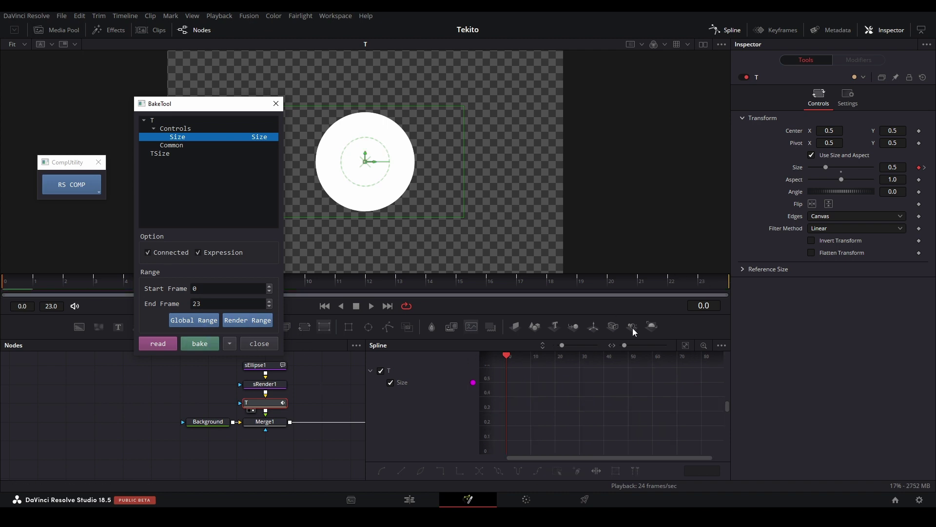
Inspect the T node's baked Size curve, try moving its frame 5 keyframe, and undo the move.
left_click(313, 394)
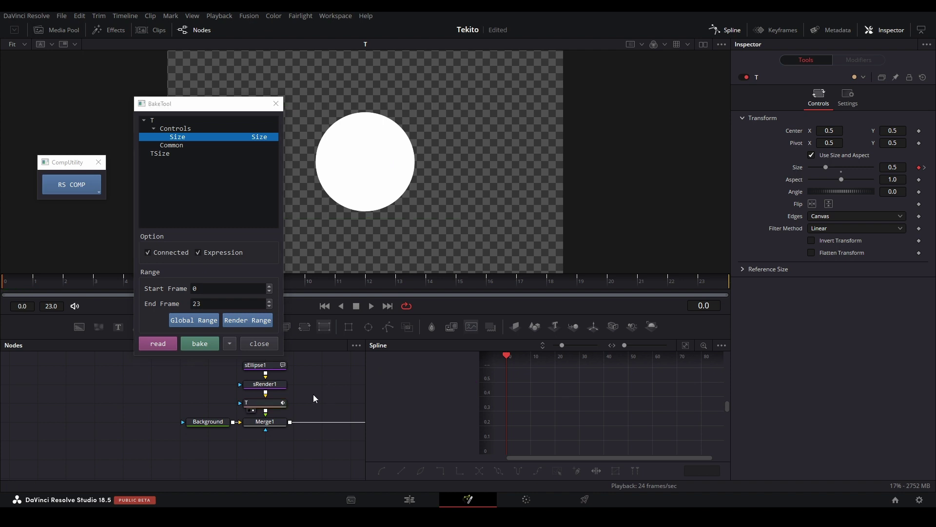
left_click(273, 403)
scroll(579, 390, "down", 2)
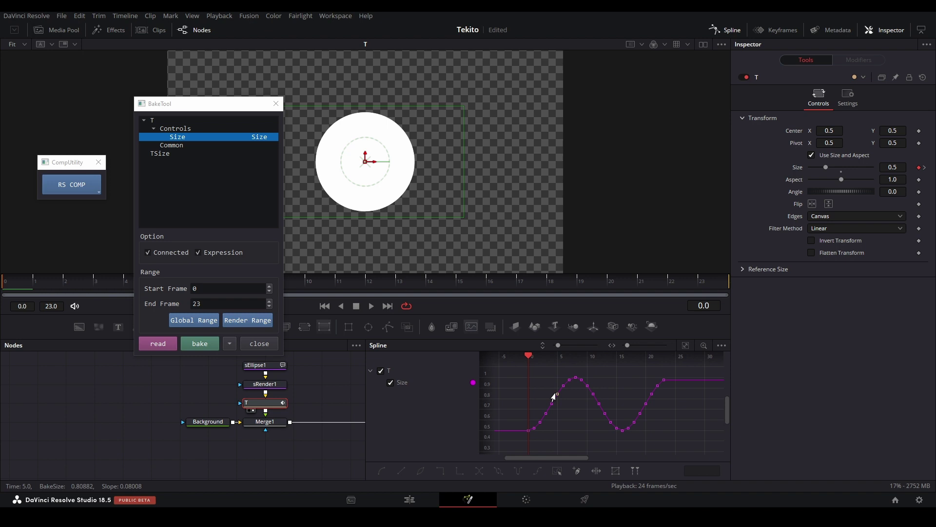
left_click_drag(556, 393, 547, 374)
key("ctrl+z")
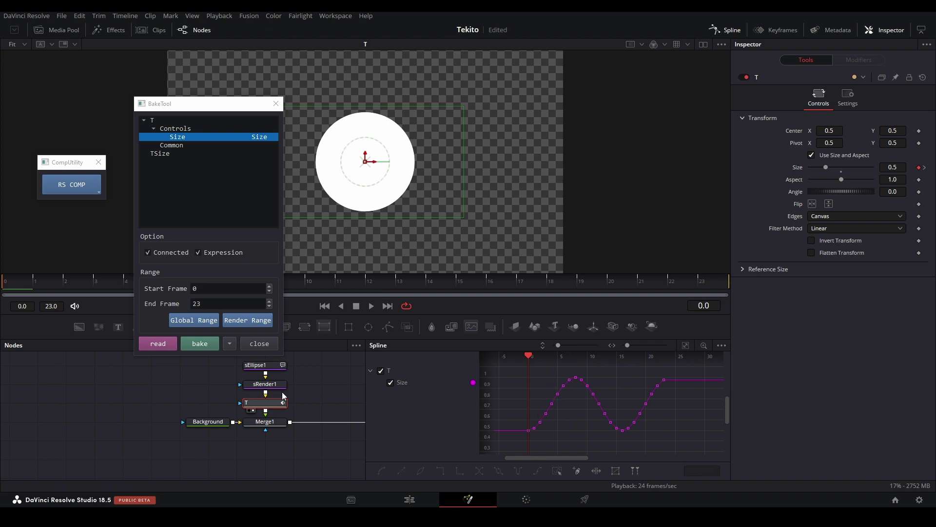
Close BakeTool and open the timeline's Fusion composition containing the TEXT SEP title on the Fusion page.
left_click(266, 347)
key("shift+4")
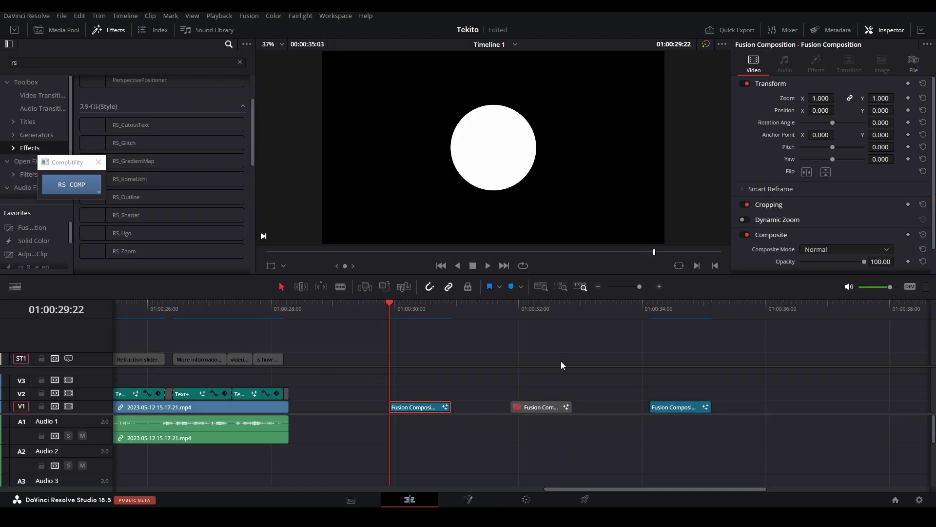
left_click(577, 310)
left_click(594, 404)
key("shift+5")
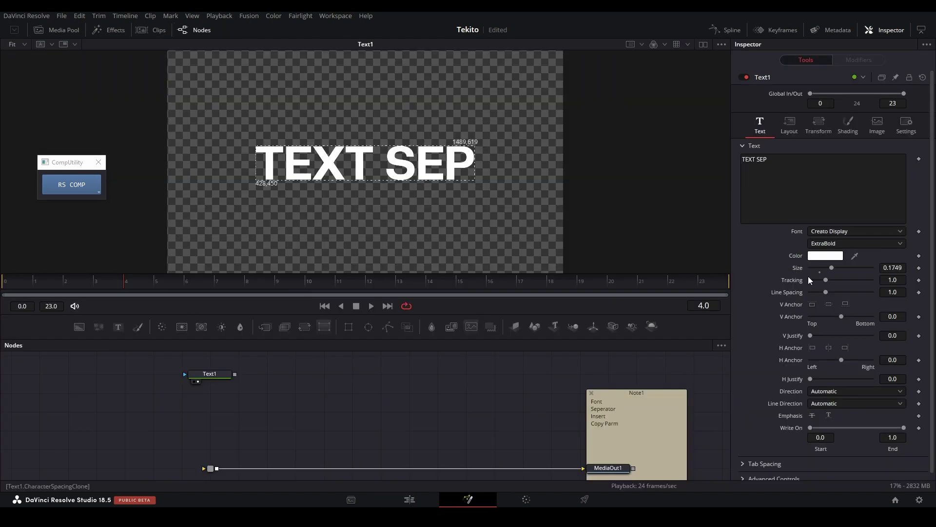
Open CompUtility's FONT function for the Text1 node and move the FontTool window clear of the title in the viewer.
left_click(219, 375)
left_click(86, 184)
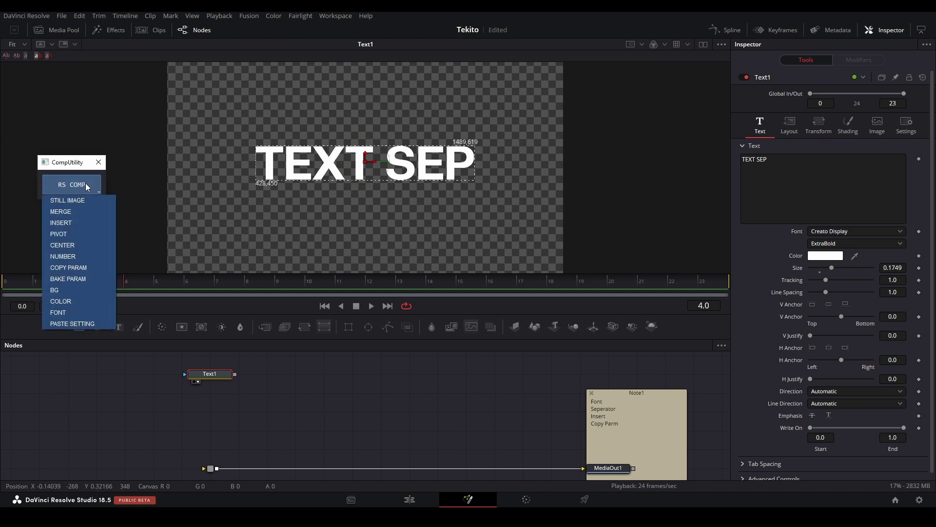
left_click(66, 313)
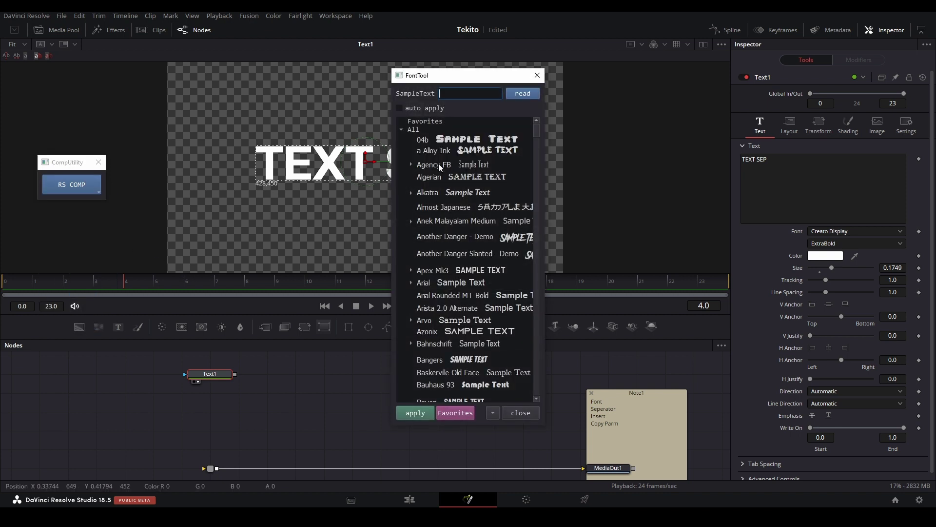
left_click_drag(460, 77, 571, 90)
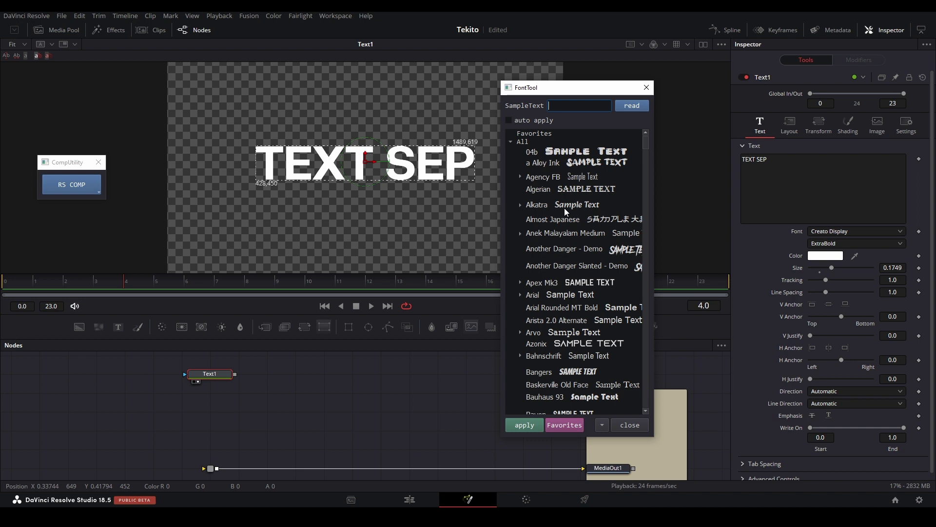
Browse the FontTool font list and preview the fonts with the sample text "PeeJ".
scroll(561, 265, "down", 5)
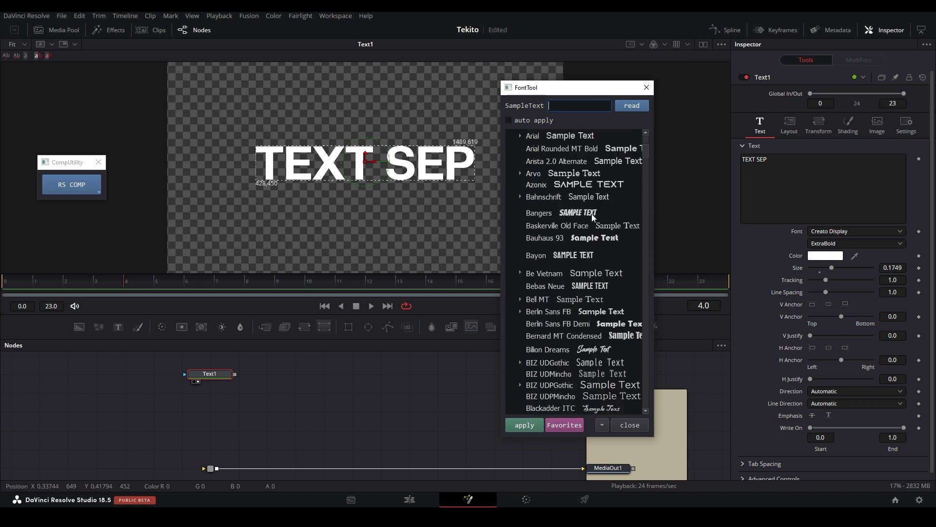
scroll(592, 213, "up", 5)
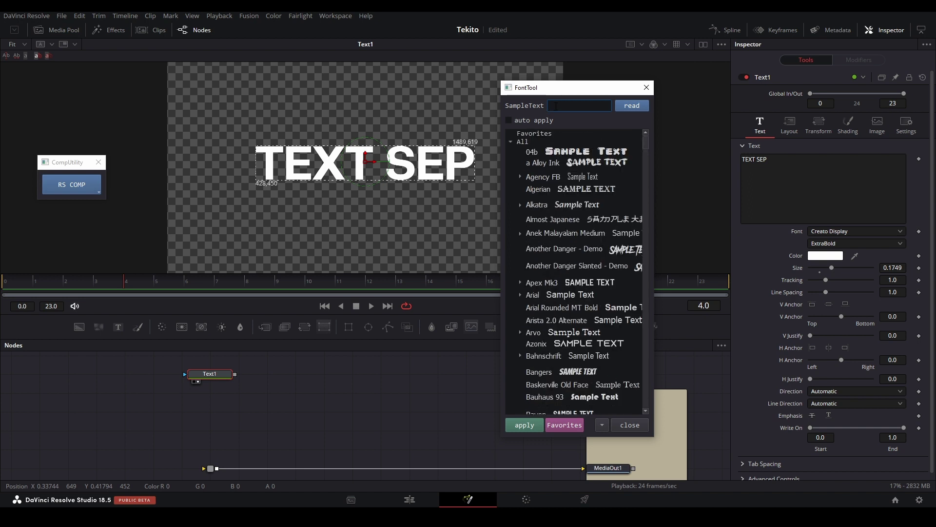
type("PeeJ")
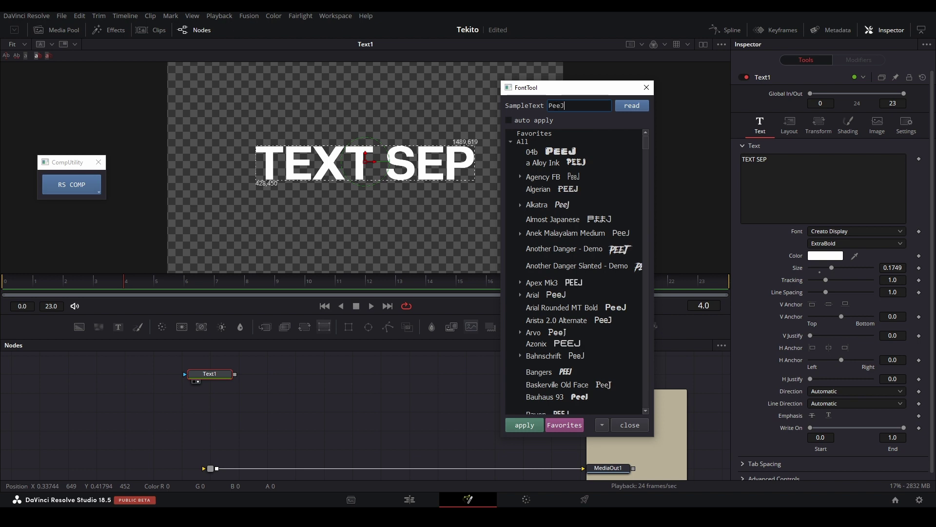
scroll(592, 208, "down", 8)
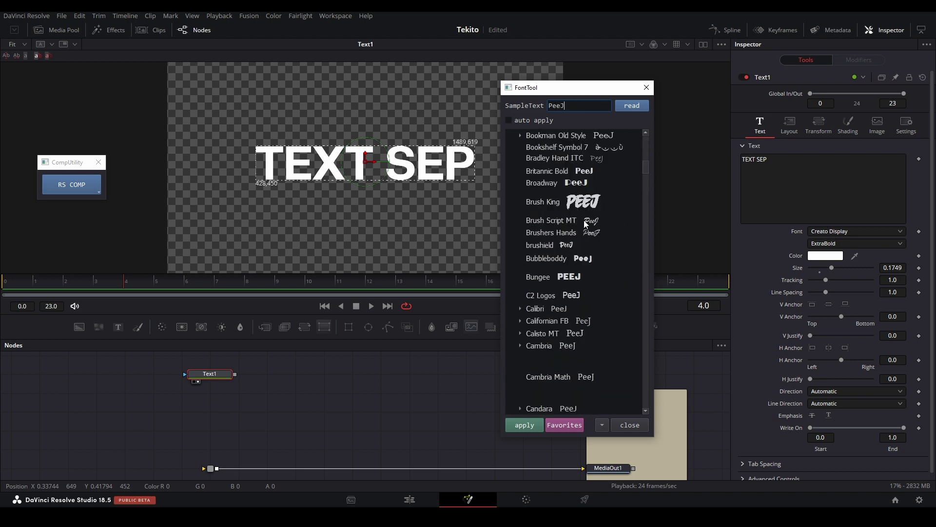
scroll(538, 135, "up", 1)
Enable auto apply in FontTool and give the Text1 title the Brush King font.
left_click(525, 120)
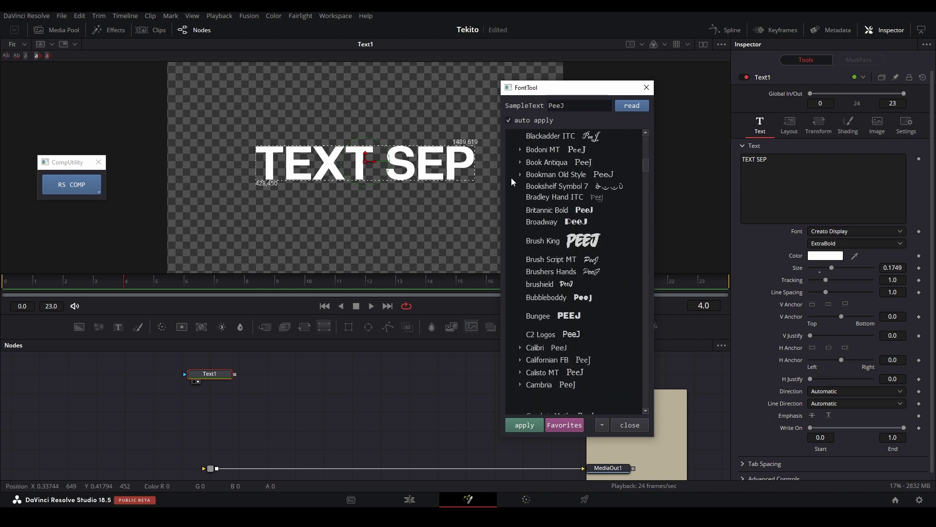
scroll(545, 194, "up", 1)
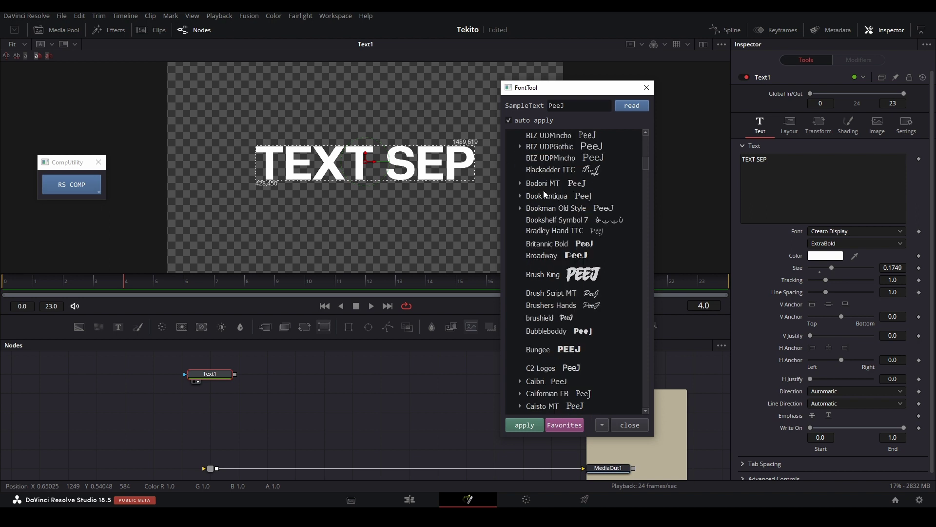
left_click(553, 276)
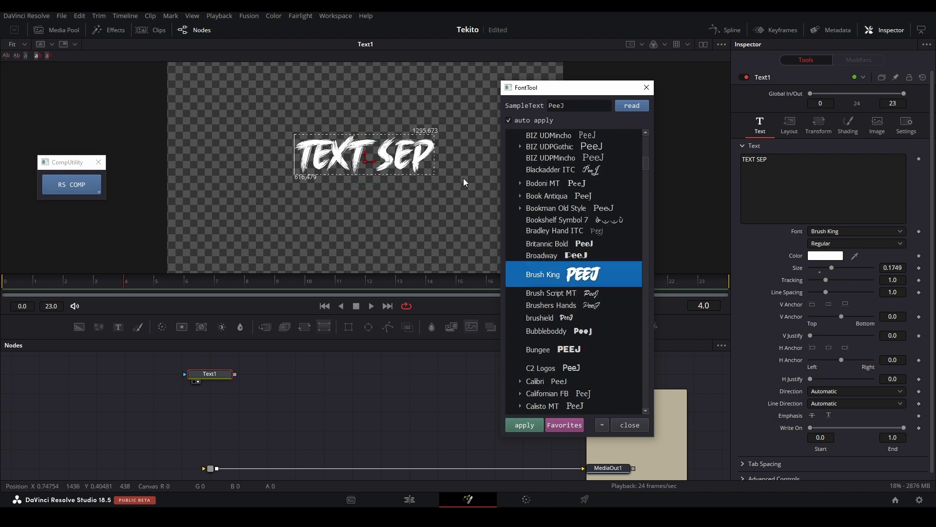
Read Text1's own text into FontTool as the sample text and browse the font previews.
scroll(571, 257, "up", 10)
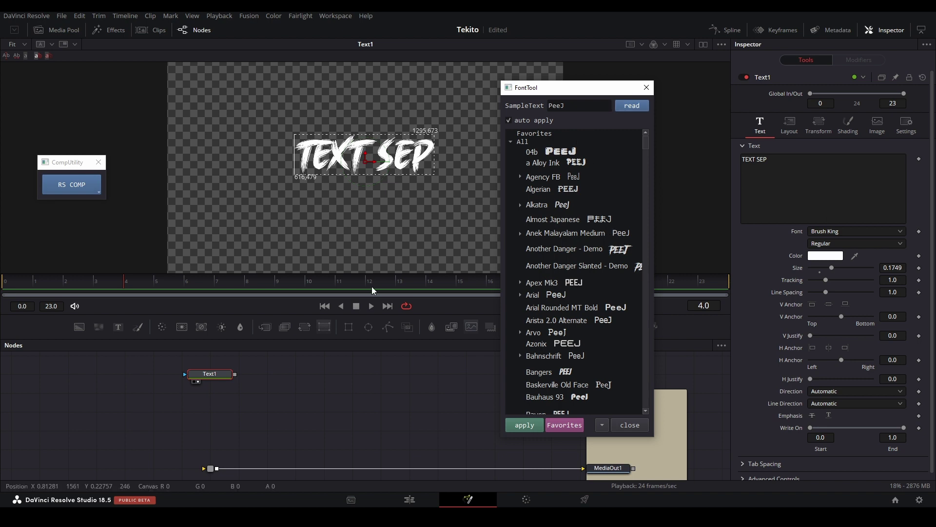
left_click(629, 104)
scroll(591, 232, "down", 3)
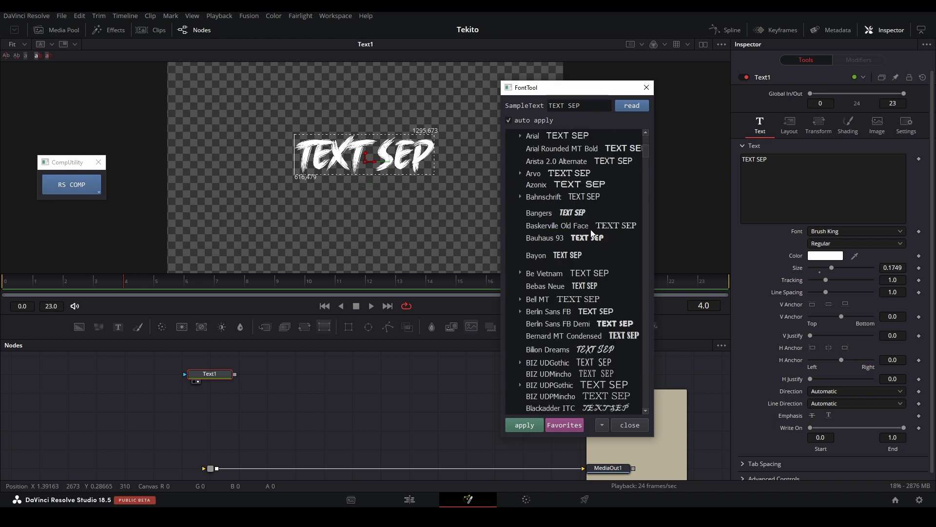
scroll(563, 256, "up", 4)
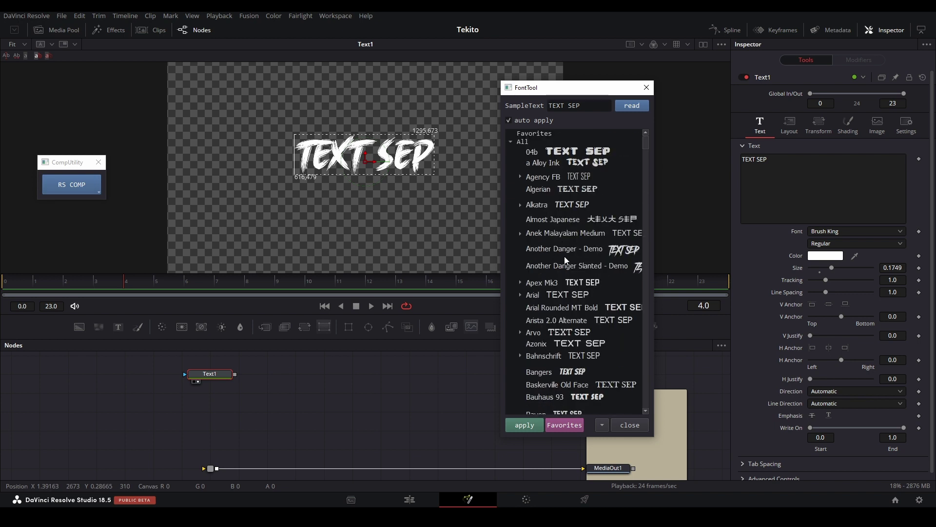
Set the Text1 title to Creato Display with the ExtraBold style and close FontTool.
type("cr")
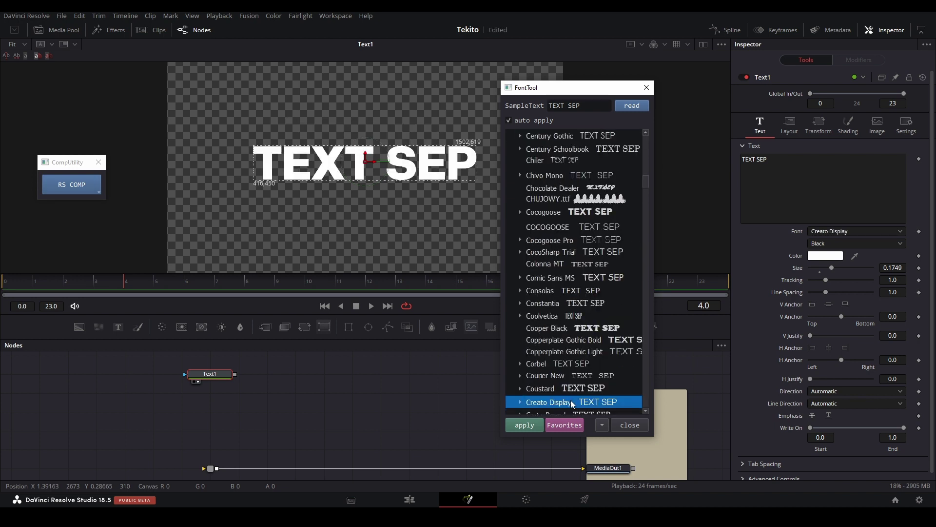
scroll(564, 408, "down", 1)
left_click(521, 364)
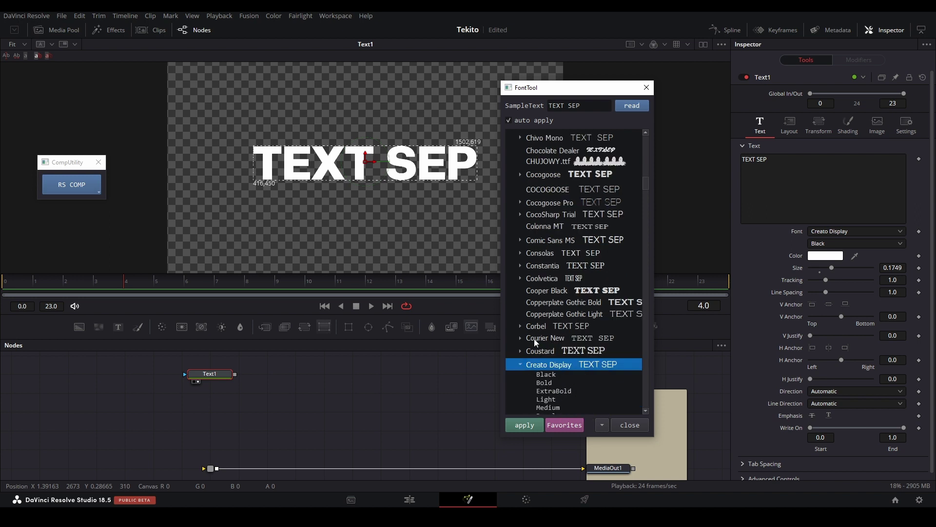
scroll(534, 341, "down", 2)
left_click(549, 313)
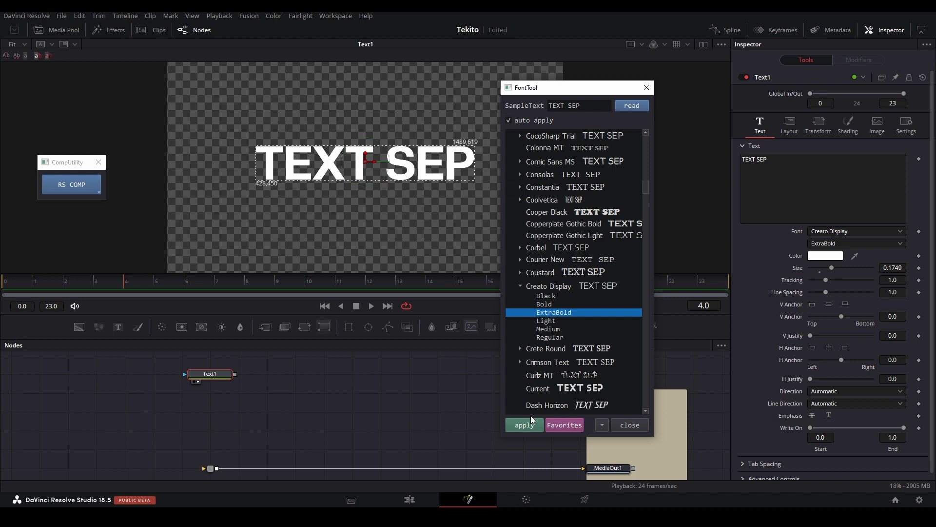
left_click(630, 424)
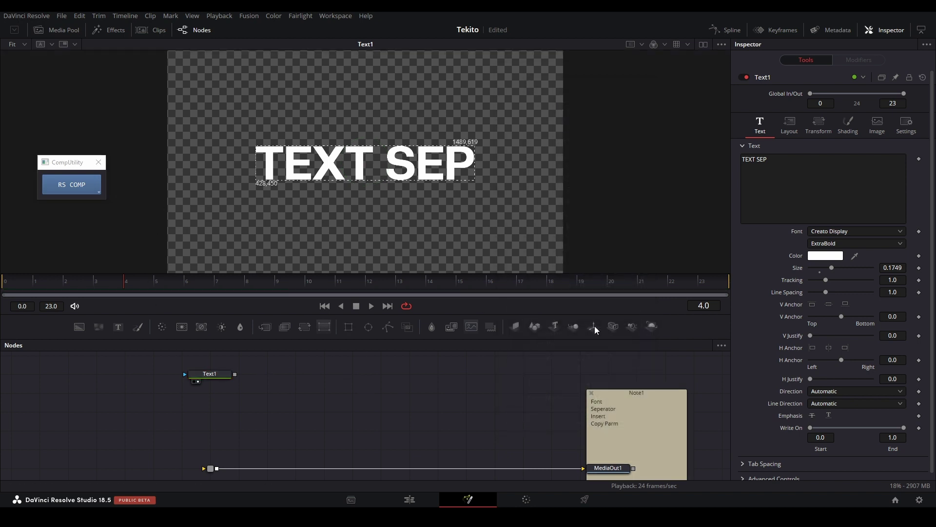
Run the Separate action, found by searching "sep", on the Text1 node to split it into individual letter nodes.
left_click_drag(544, 386, 533, 374)
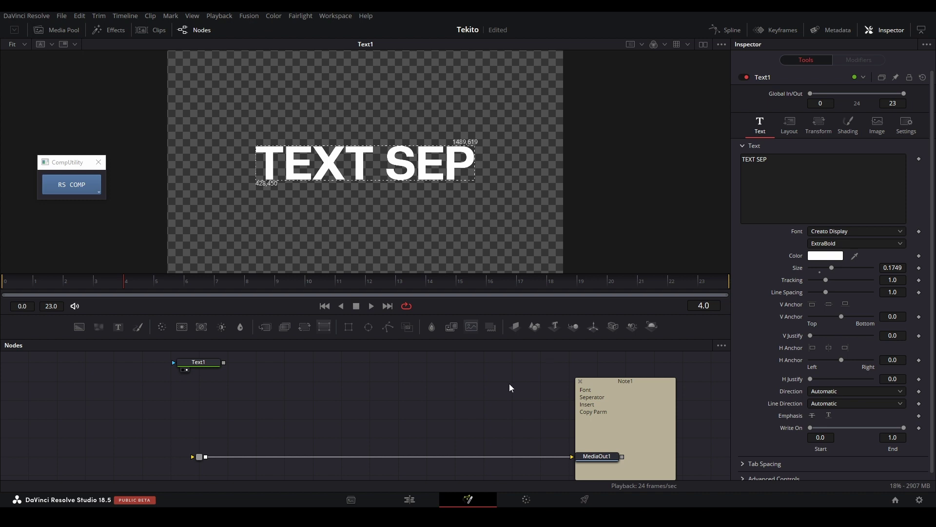
left_click(204, 364)
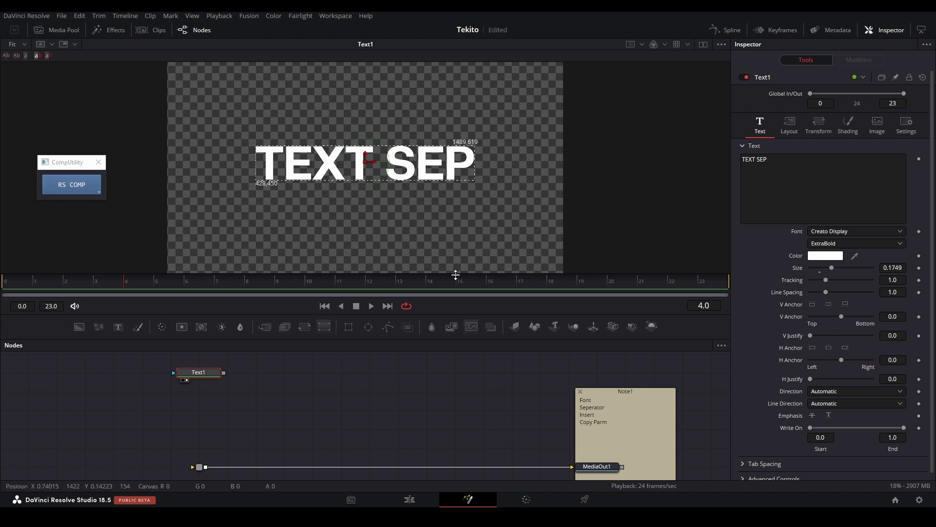
left_click(292, 387)
left_click(204, 373)
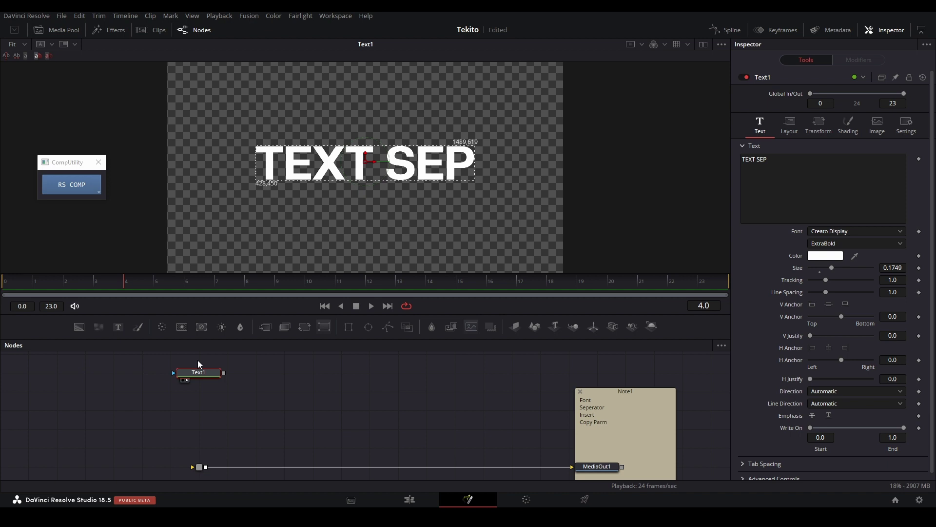
key("shift+space")
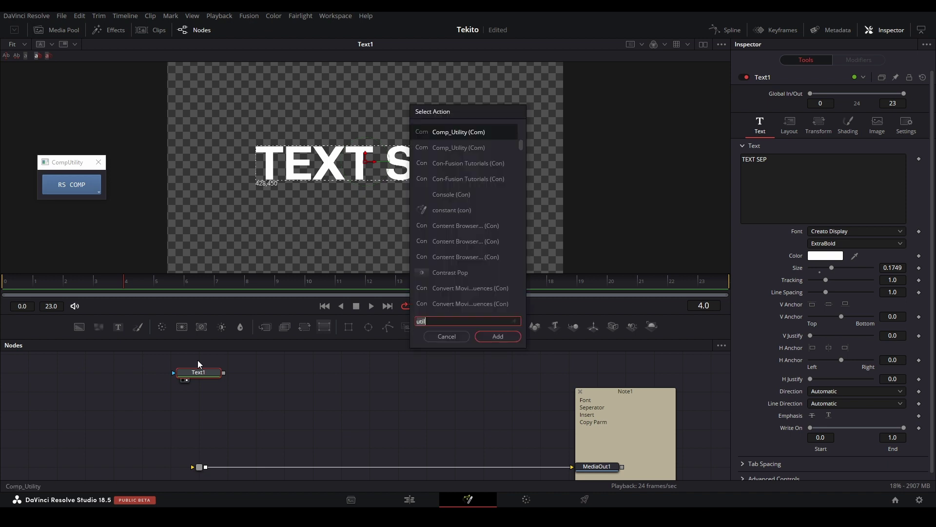
key("BackSpace")
key("BackSpace")
key("BackSpace")
key("BackSpace")
type("sep")
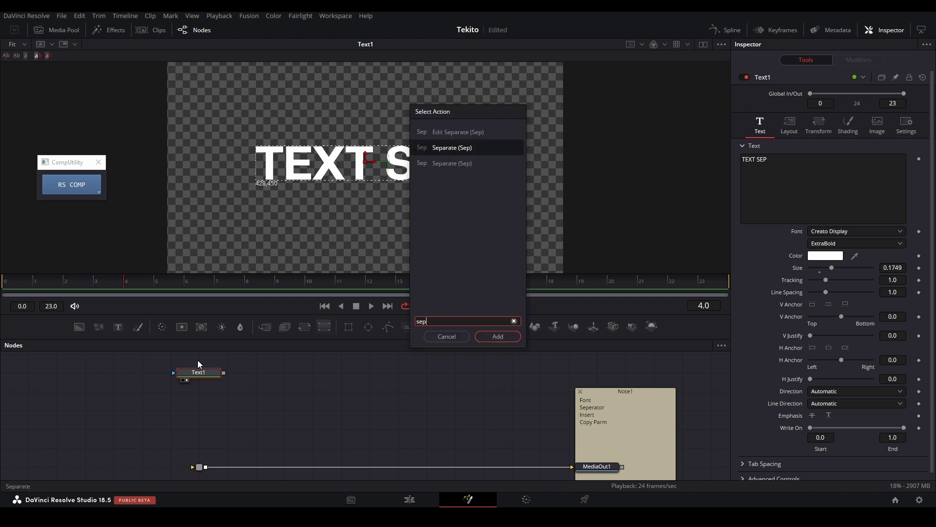
key("Return")
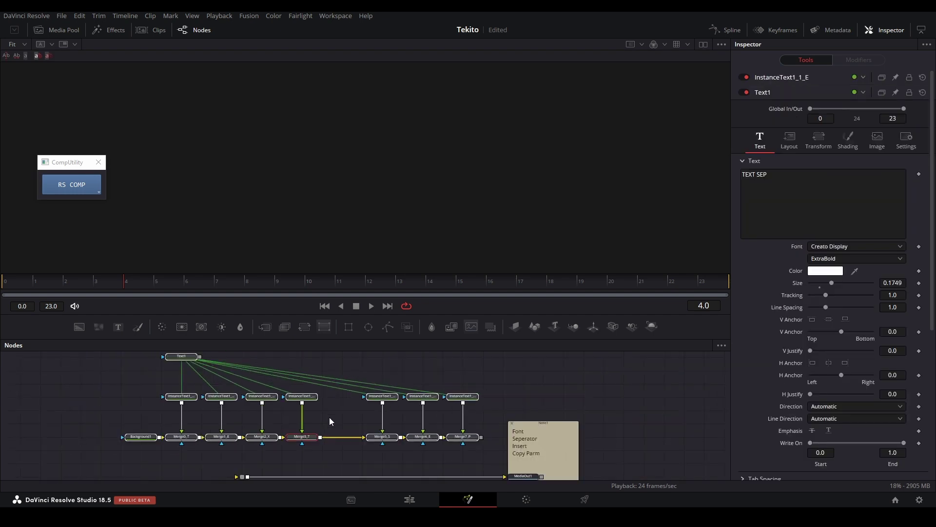
Check individual letter nodes and the final Merge7_P result in the viewer, and save the project.
left_click(459, 438)
key("2")
left_click(189, 397)
key("2")
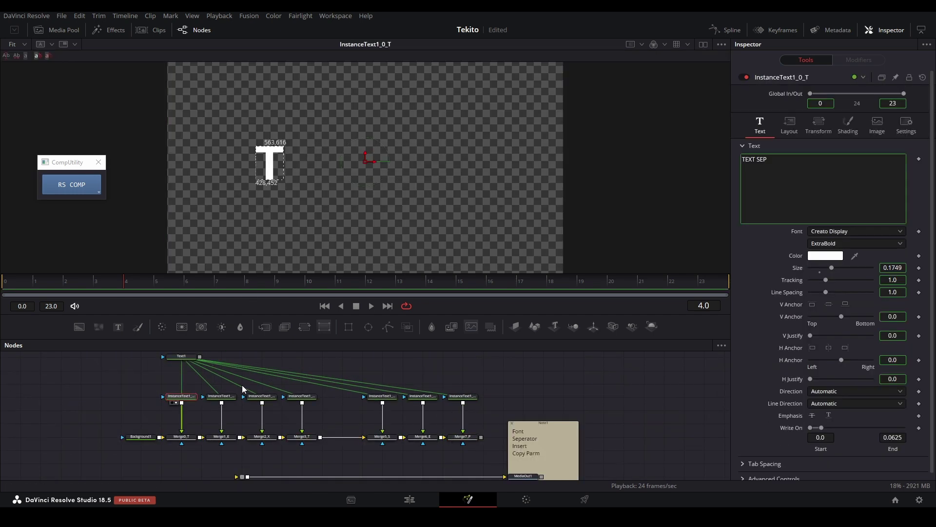
left_click(225, 396)
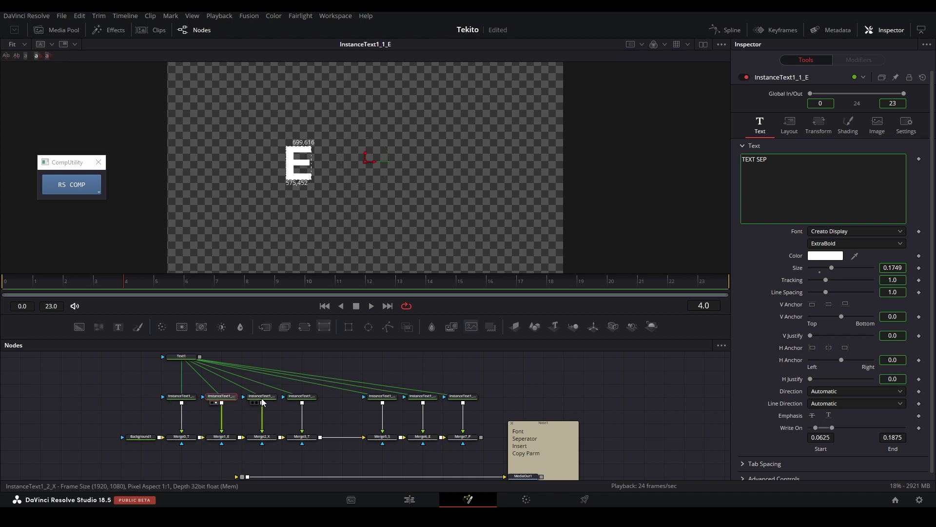
left_click(262, 396)
left_click(312, 438)
left_click(462, 437)
key("ctrl+s")
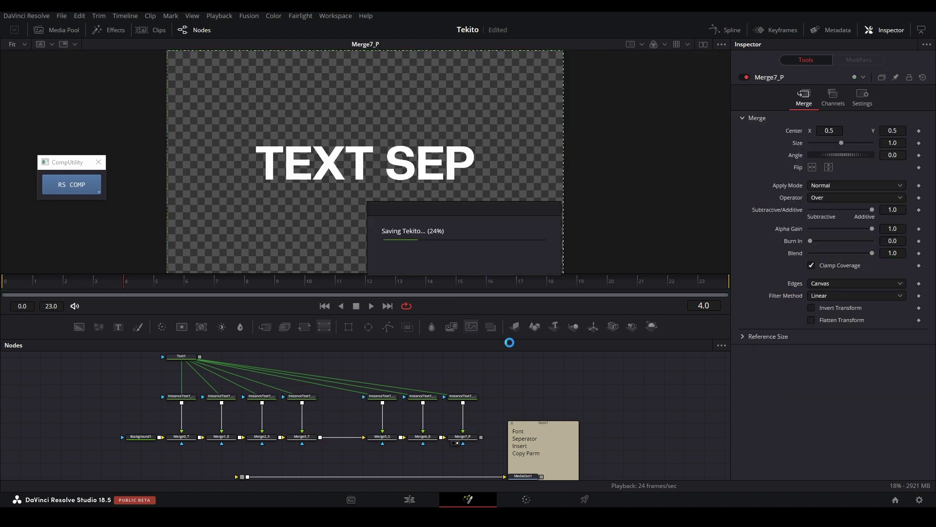
Select all seven InstanceText1 letter nodes and open CompUtility's INSERT function for them.
left_click_drag(281, 420, 287, 419)
scroll(241, 401, "up", 2)
left_click_drag(241, 401, 238, 417)
left_click_drag(129, 427, 554, 381)
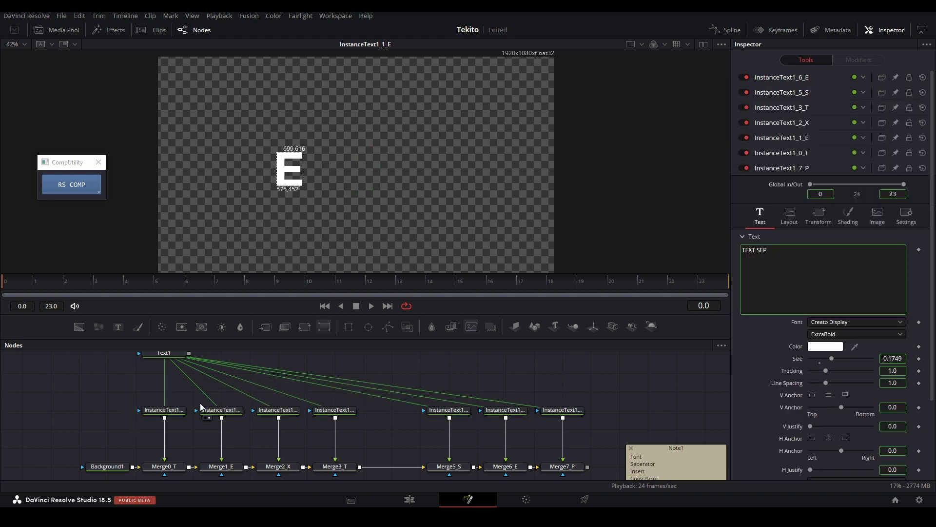
left_click_drag(161, 409, 571, 384)
left_click(571, 384)
left_click_drag(119, 423, 567, 376)
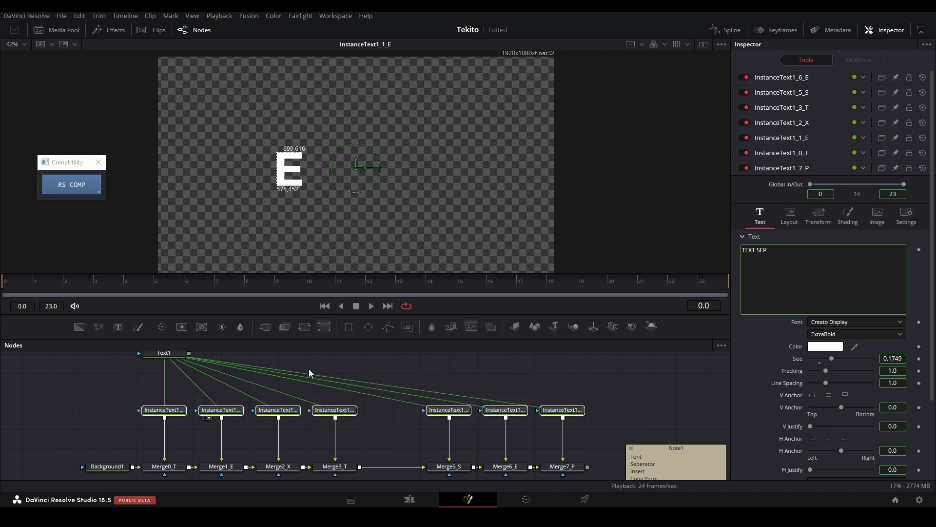
left_click(83, 186)
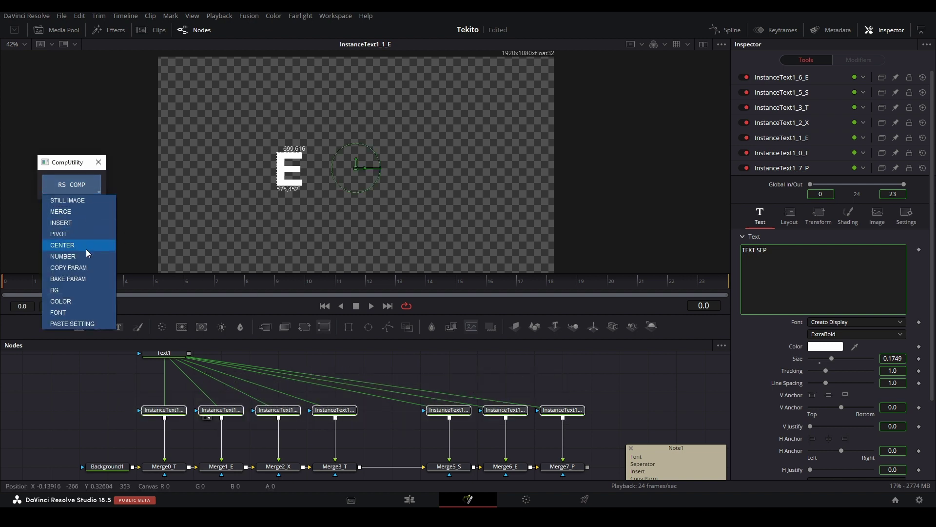
left_click(82, 223)
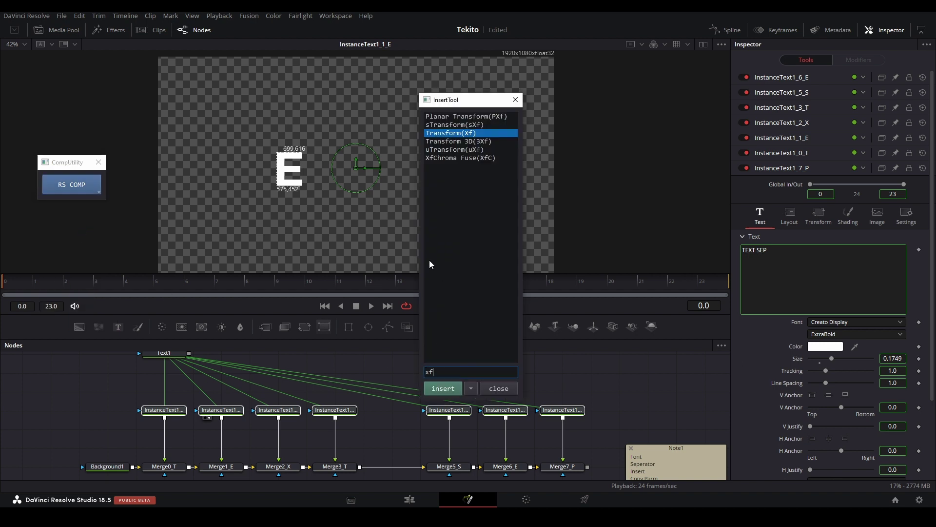
Search for "xf" in InsertTool, insert a Transform (Xf) after every selected letter node, and close the tool.
key("BackSpace")
key("BackSpace")
type("xf")
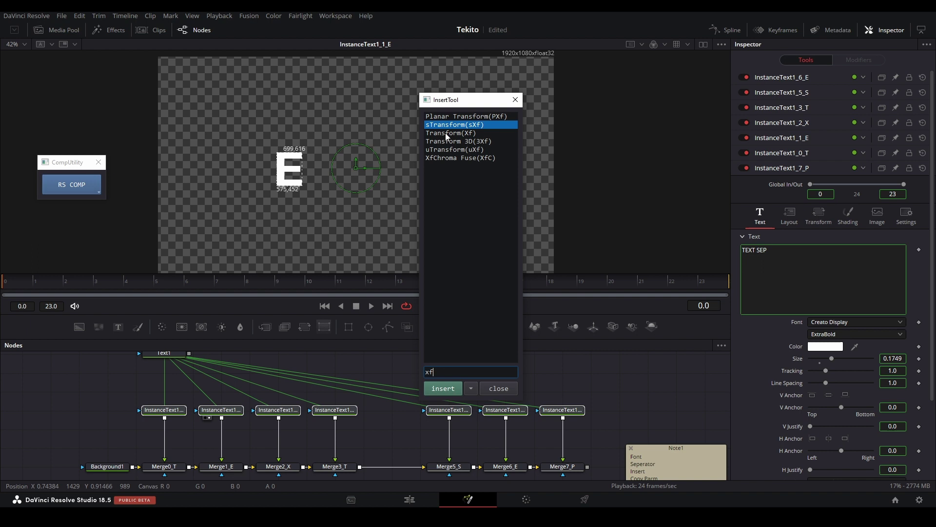
left_click(445, 133)
left_click(455, 389)
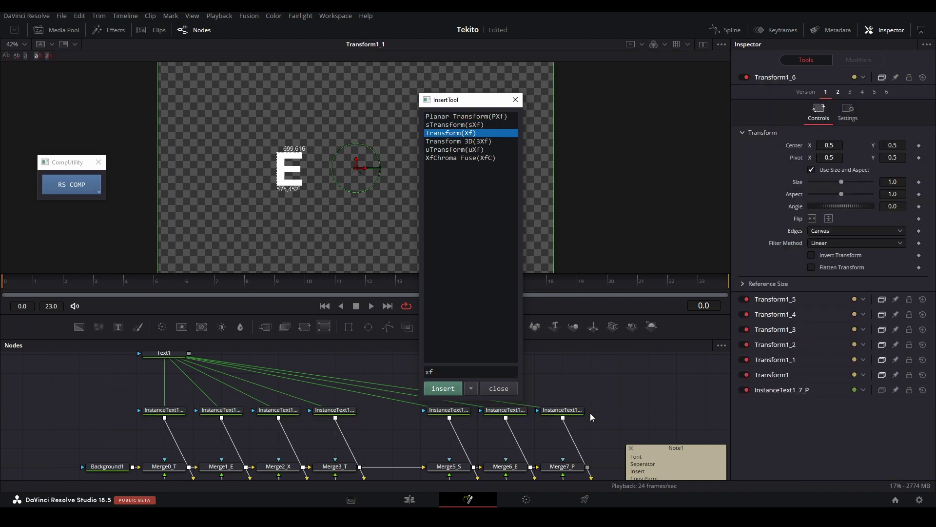
left_click(501, 389)
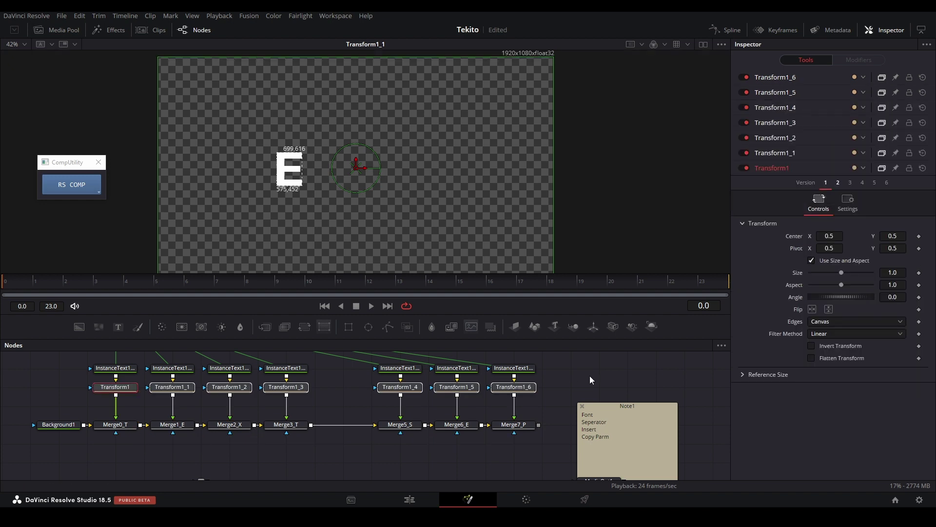
Show the first letter T's Transform1 node in the viewer and reduce its Size to about 0.83.
left_click(545, 378)
left_click_drag(139, 393, 236, 405)
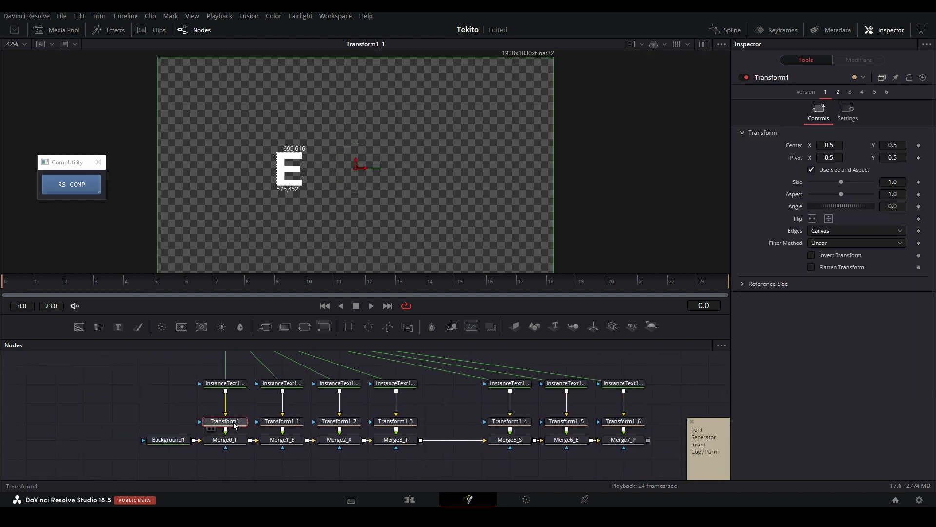
key("1")
left_click_drag(892, 181, 878, 181)
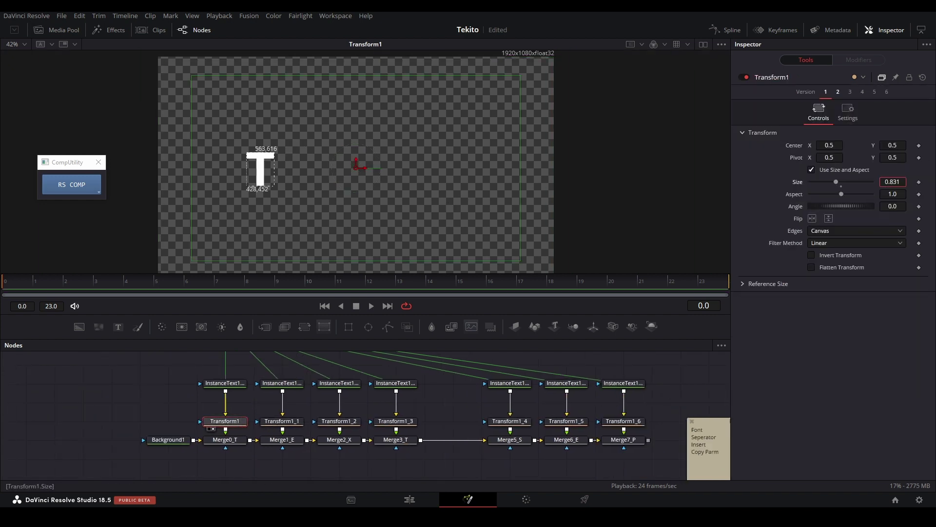
Undo the last Size change on Transform1 and delete the pipe router added on its input connection.
key("ctrl+z")
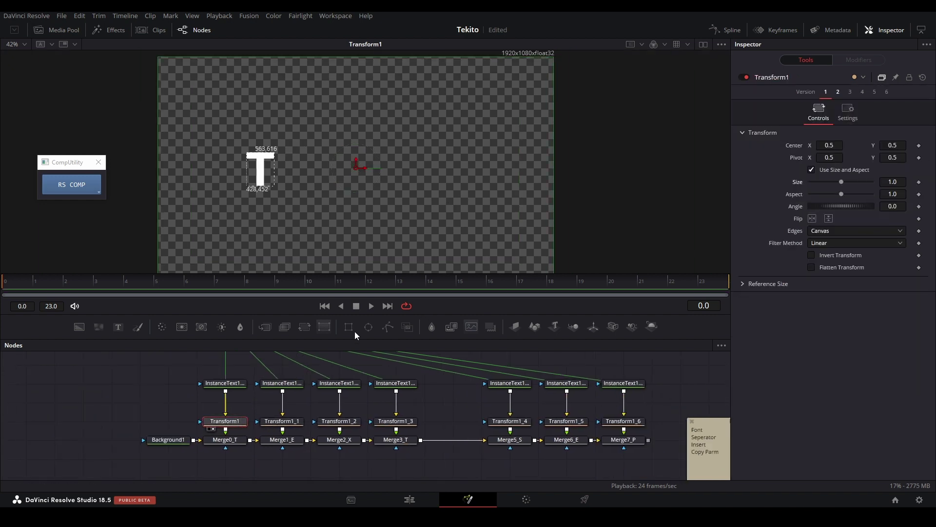
left_click(225, 404, "alt")
left_click(226, 421)
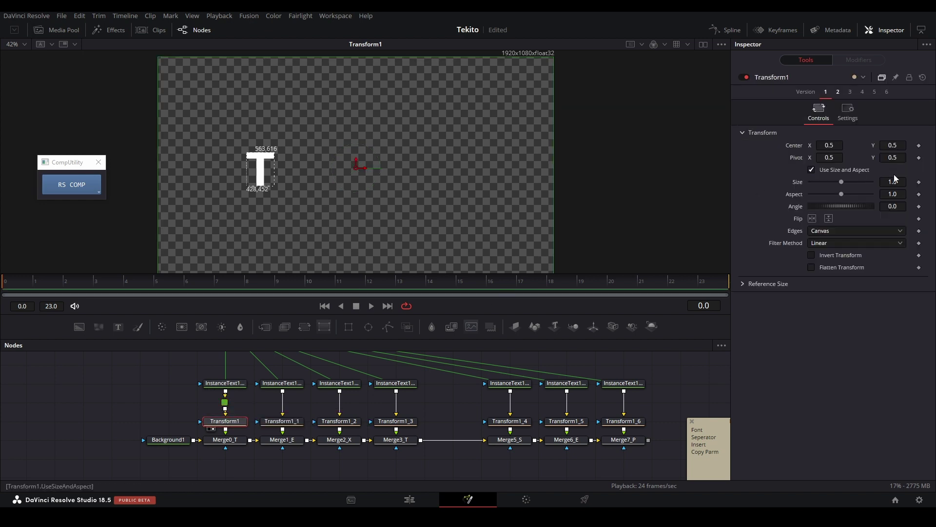
left_click_drag(893, 182, 905, 181)
key("ctrl+z")
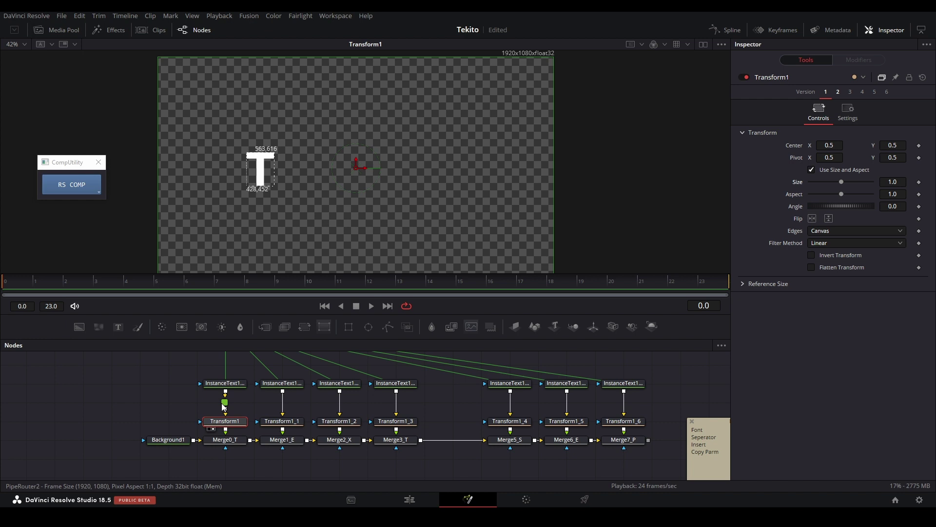
left_click(222, 404)
key("Delete")
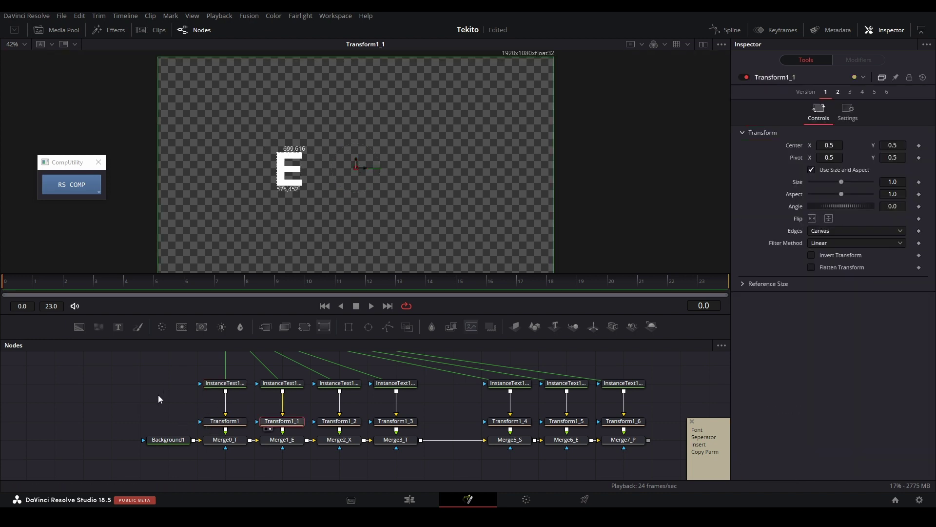
Select the row of seven Transform nodes and move them up closer to their InstanceText1 letter nodes.
left_click_drag(138, 405, 630, 422)
left_click(633, 418)
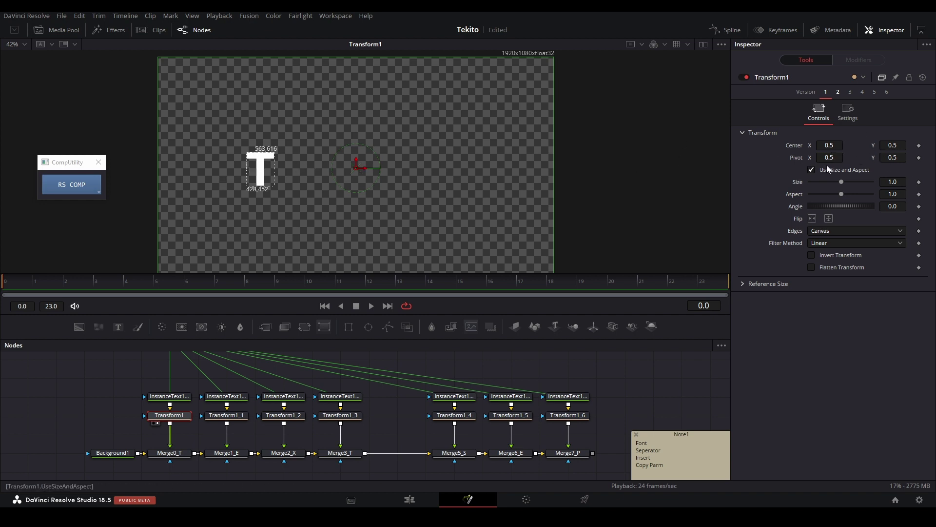
Try scaling Transform1's letter T to about 1.32 around a Pivot X of about 0.267, and reset both values.
left_click_drag(829, 157, 801, 158)
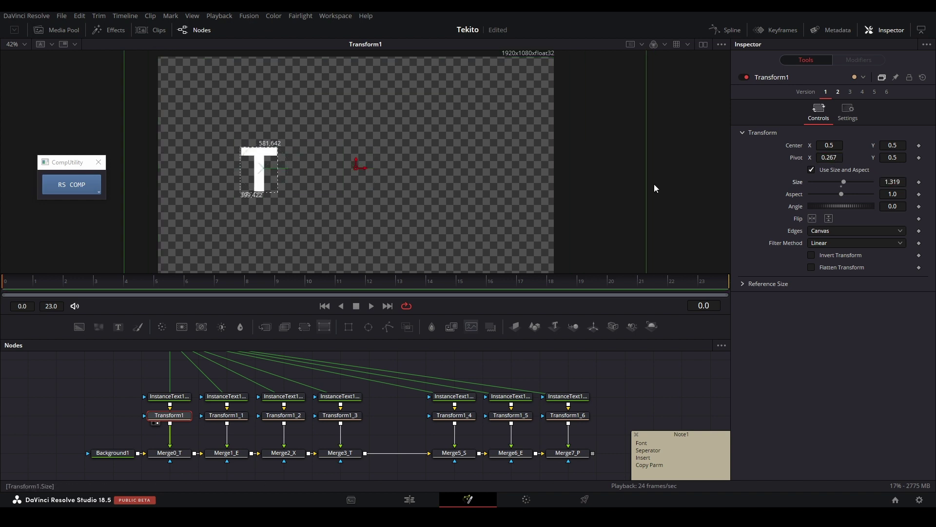
double_click(793, 160)
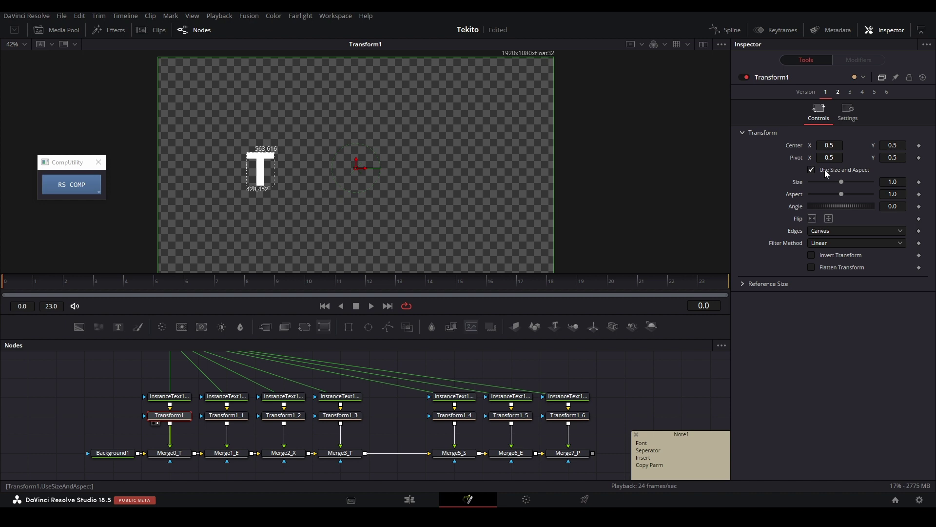
left_click_drag(892, 182, 882, 182)
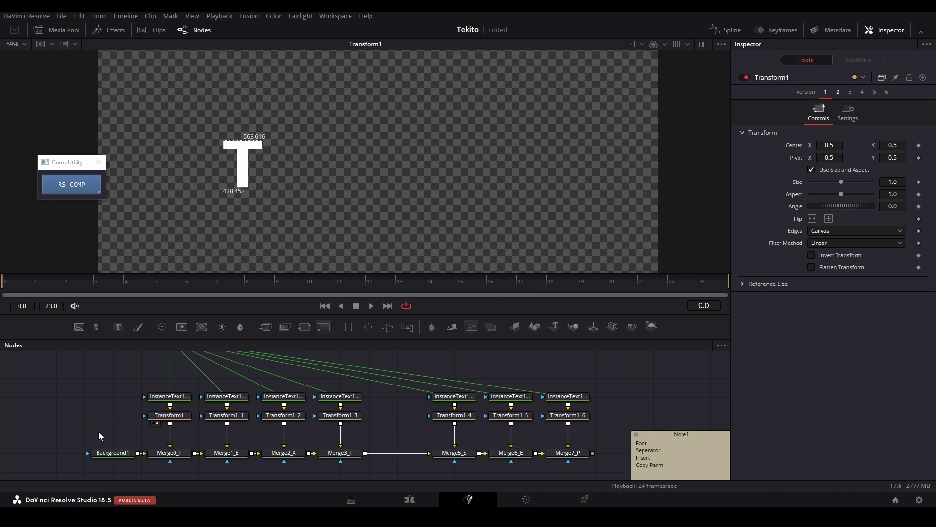
Select all seven Transform nodes and centre their pivots on their own letters with CompUtility's PIVOT tool.
left_click_drag(98, 432, 590, 411)
left_click(63, 184)
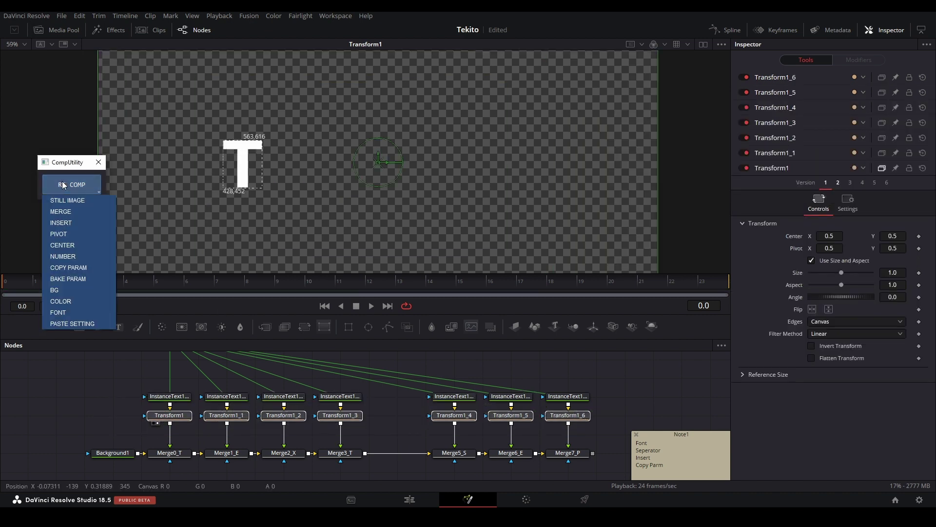
left_click(59, 233)
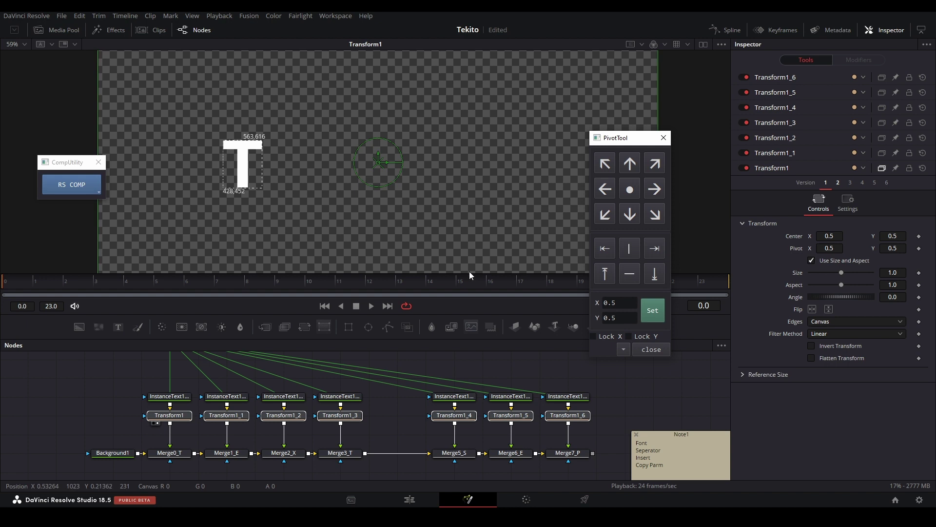
left_click(633, 189)
Check the pivot of the letter E's Transform1_1 in the viewer, show the Merge7_P result, and close PivotTool.
left_click(227, 415)
key("1")
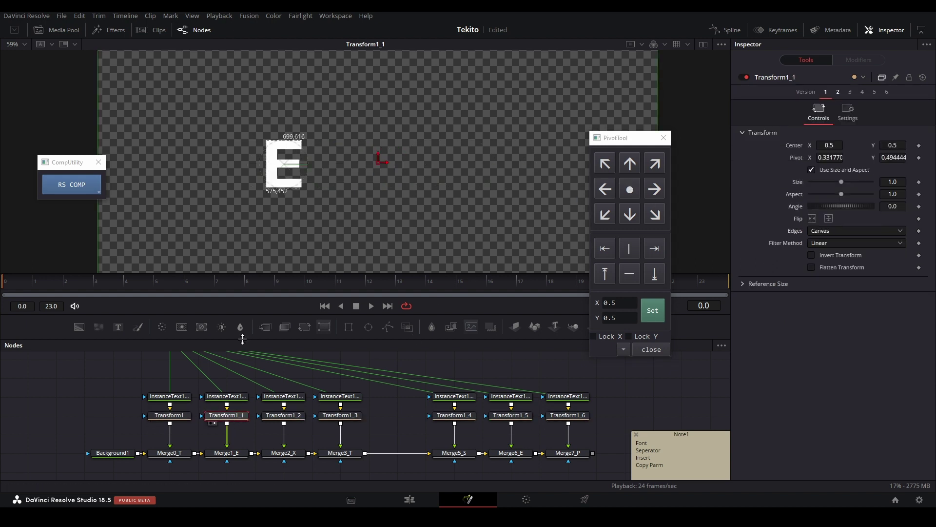
scroll(278, 160, "up", 2)
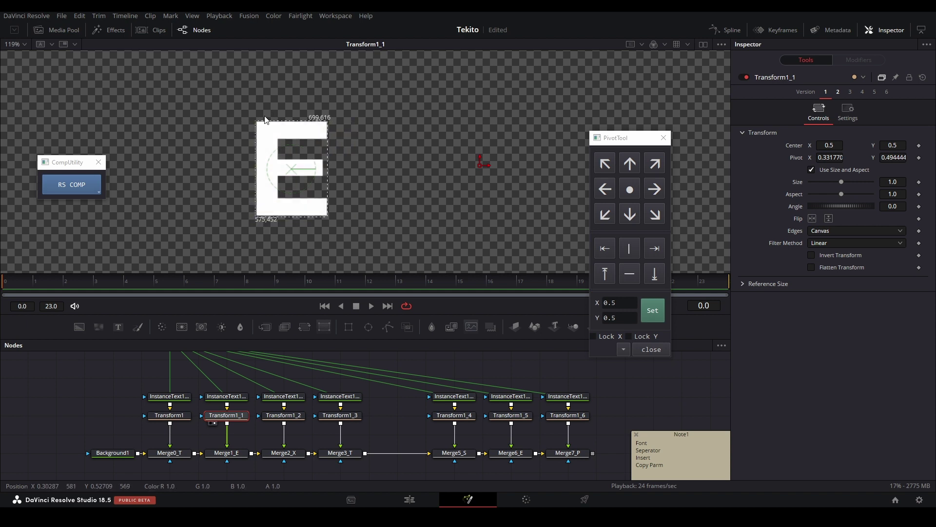
key("ctrl+f")
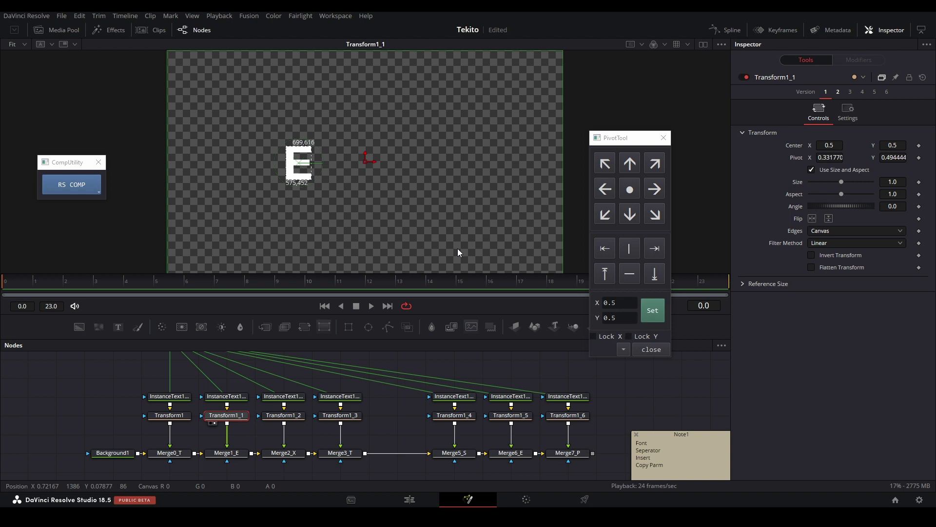
left_click_drag(364, 161, 406, 140)
key("ctrl+z")
left_click(567, 452)
key("2")
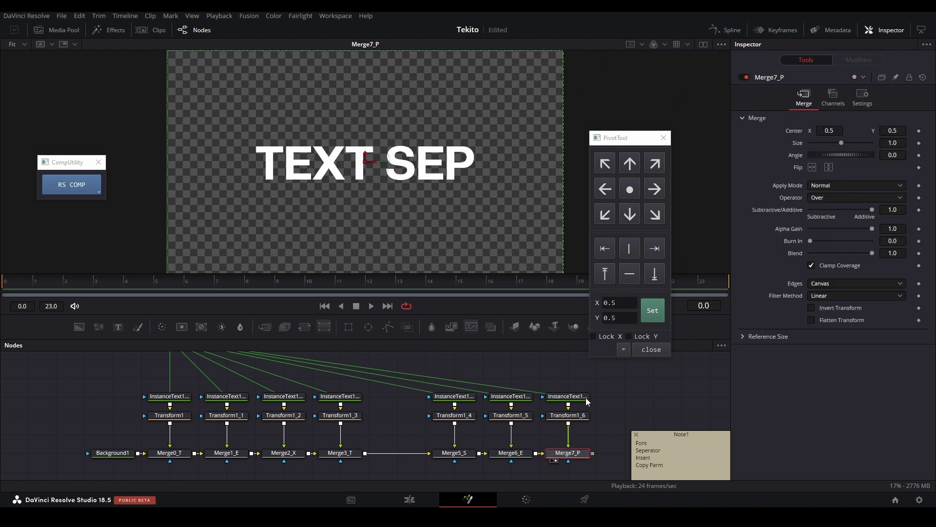
left_click(651, 349)
Keyframe Transform1's Size from 0 at frame 0 to 1 at frame 23.
left_click(169, 415)
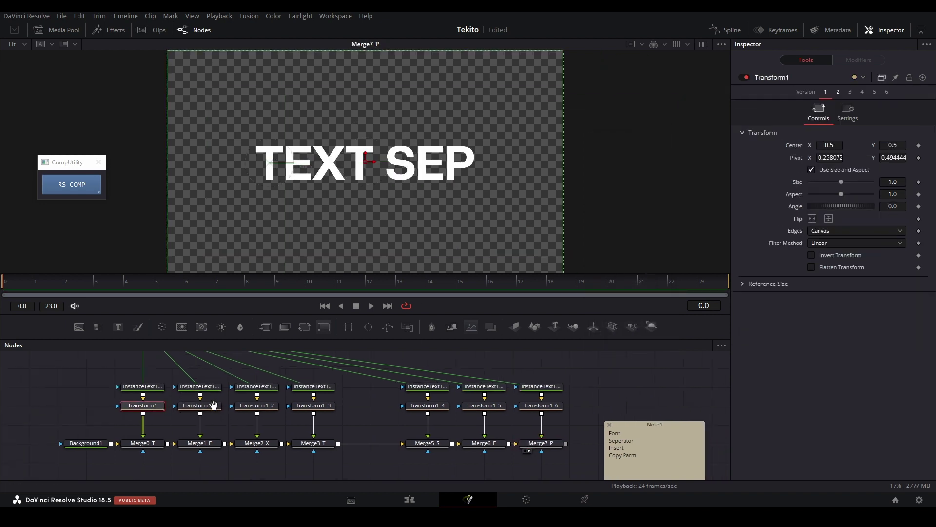
left_click(919, 182)
left_click_drag(841, 182, 802, 181)
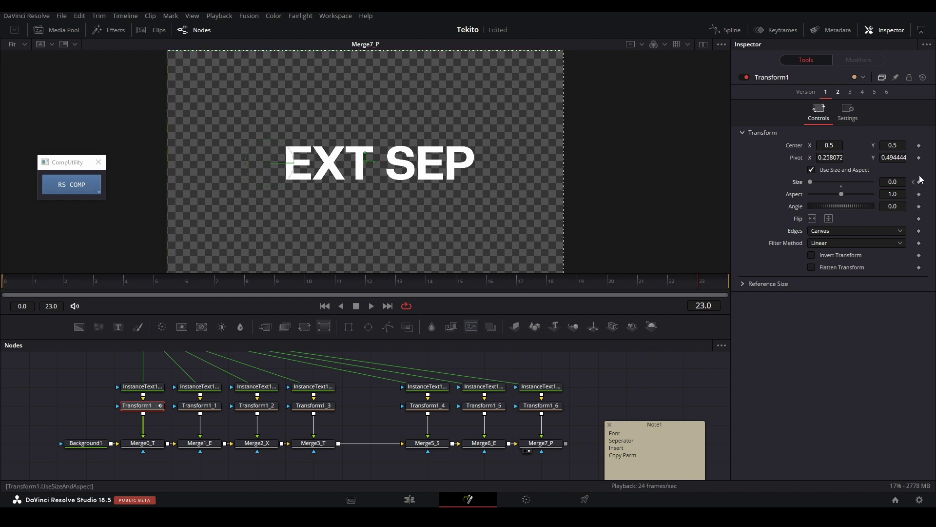
double_click(892, 182)
type("1")
key("Return")
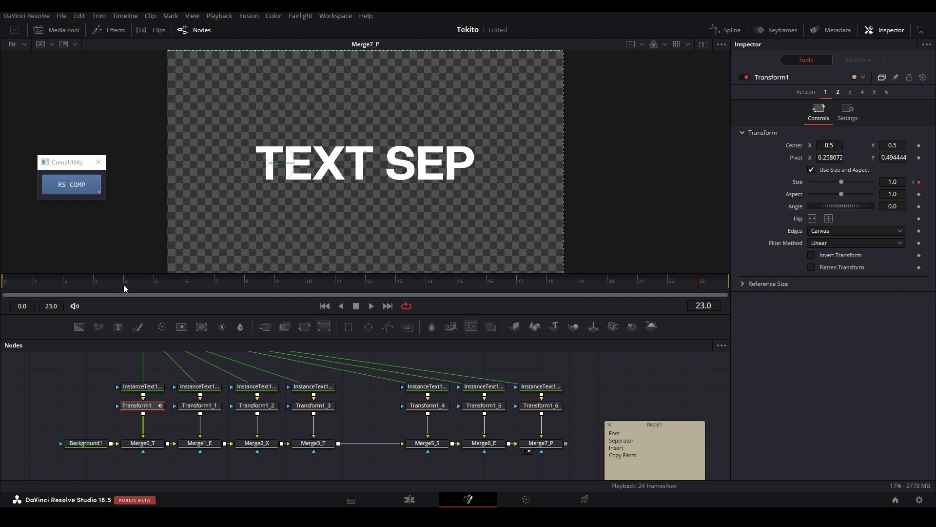
Reshape Transform1's Size curve in the Spline editor for a faster initial rise, preview the animation, and return to frame 0.
key("space")
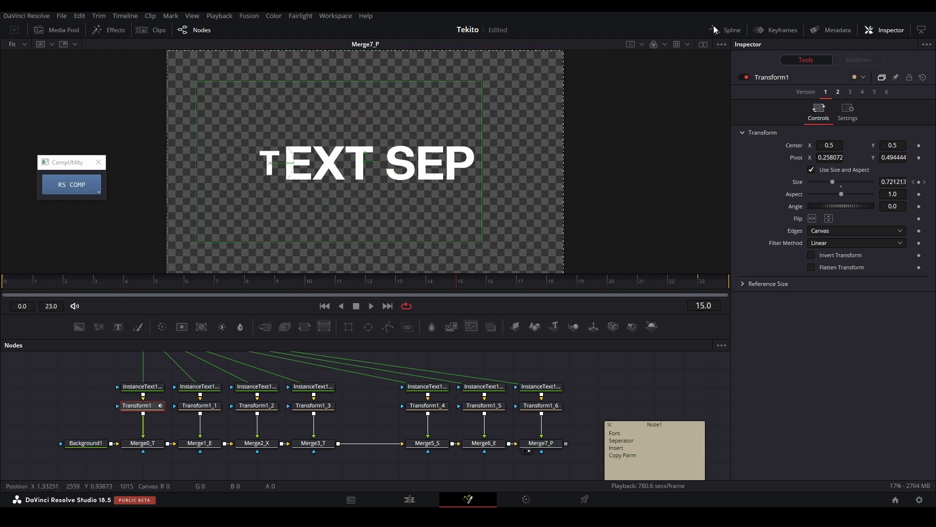
left_click(712, 29)
left_click_drag(582, 446, 536, 394)
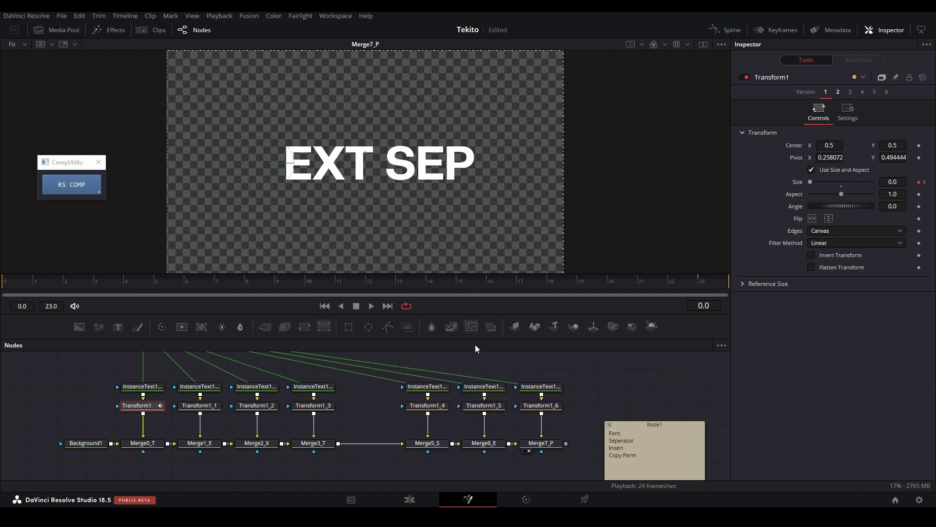
key("space")
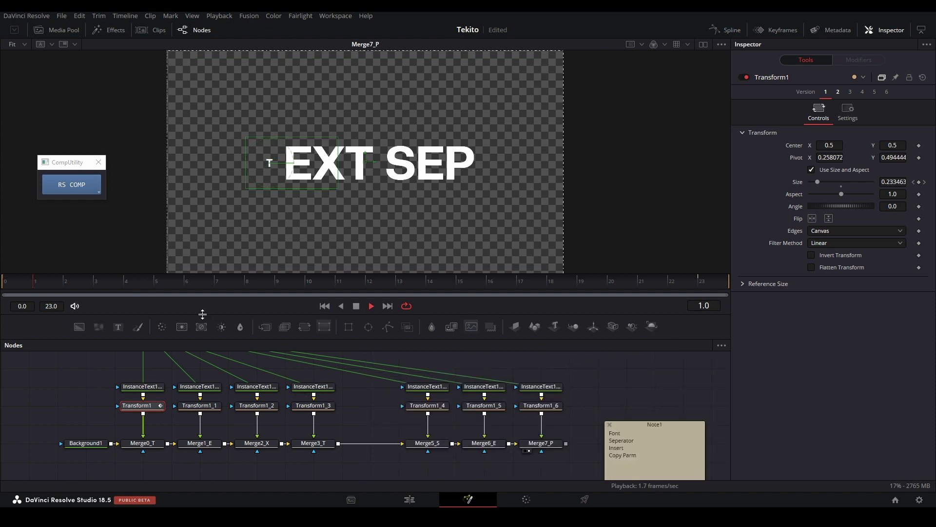
left_click_drag(165, 274, 5, 281)
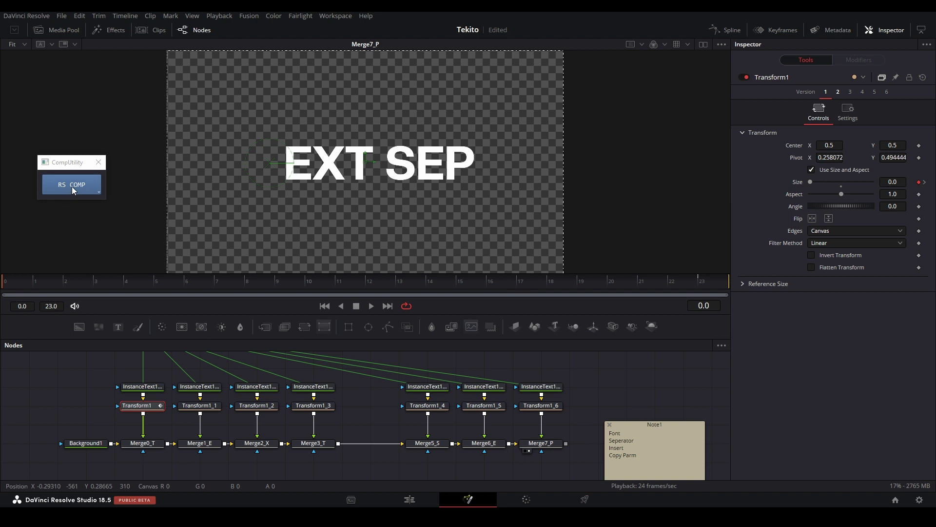
Open CompUtility's COPY PARAM function, load Transform1 as the source, and choose its Size parameter.
left_click(72, 189)
left_click(68, 267)
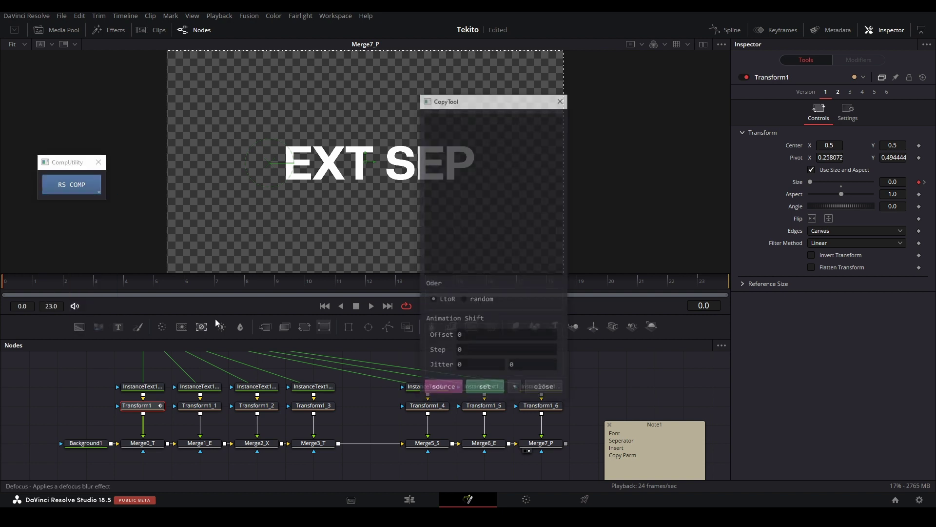
left_click_drag(467, 108, 666, 73)
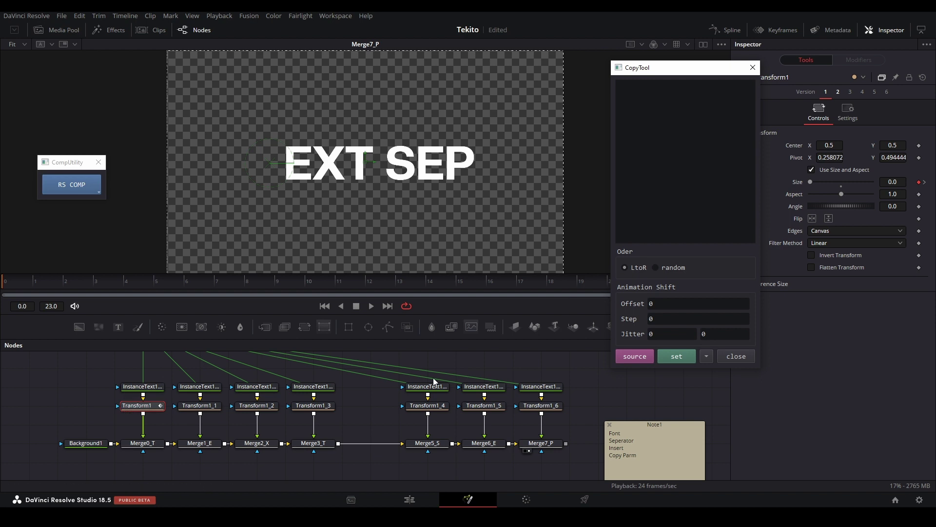
left_click(653, 357)
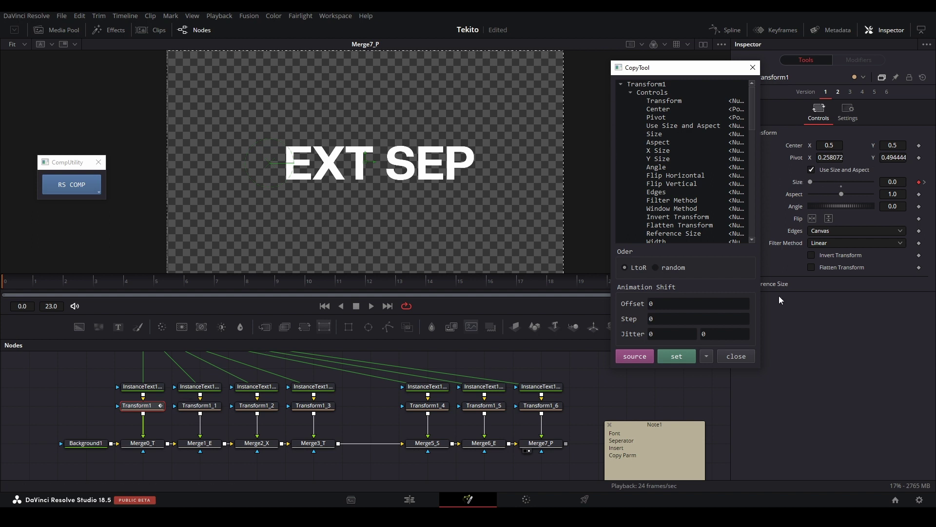
left_click(663, 133)
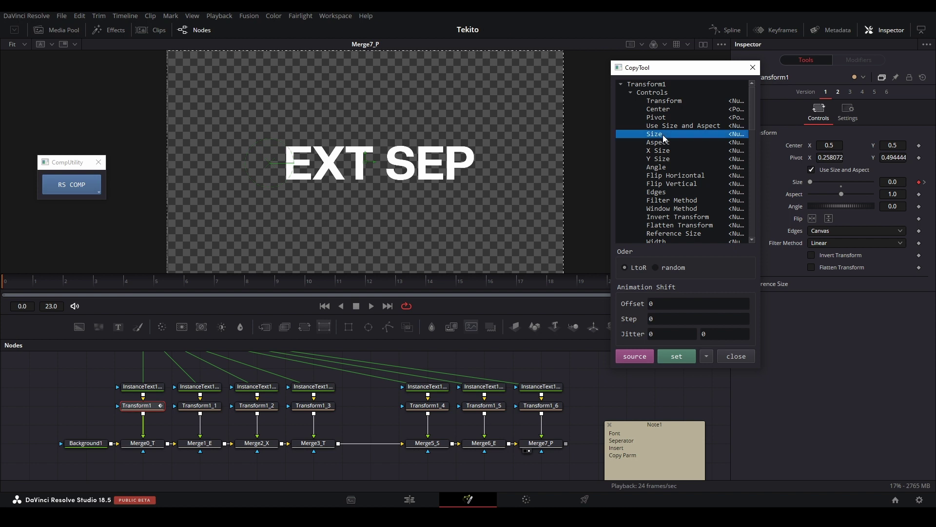
Copy the Size animation to all seven Transform nodes, preview the playback, and return to frame 0.
left_click_drag(106, 424, 532, 403)
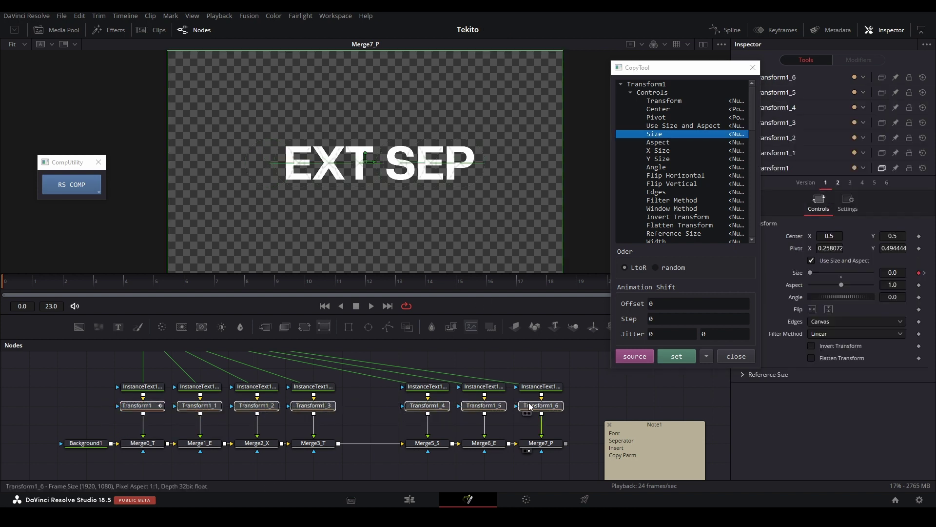
left_click(673, 360)
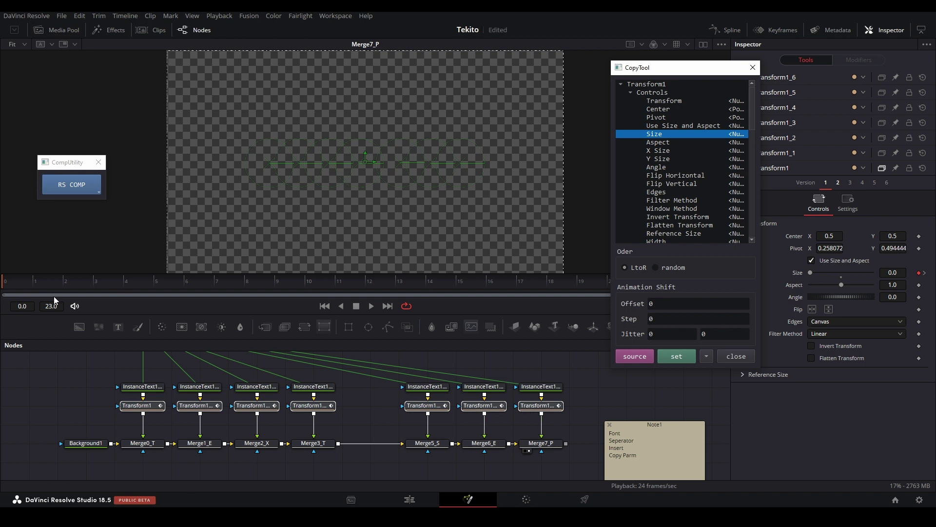
key("space")
key("space")
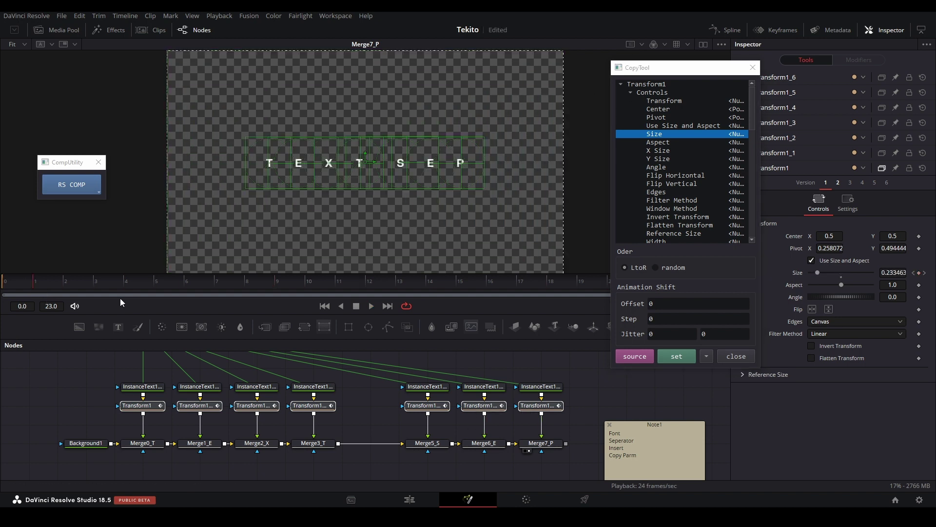
left_click(4, 281)
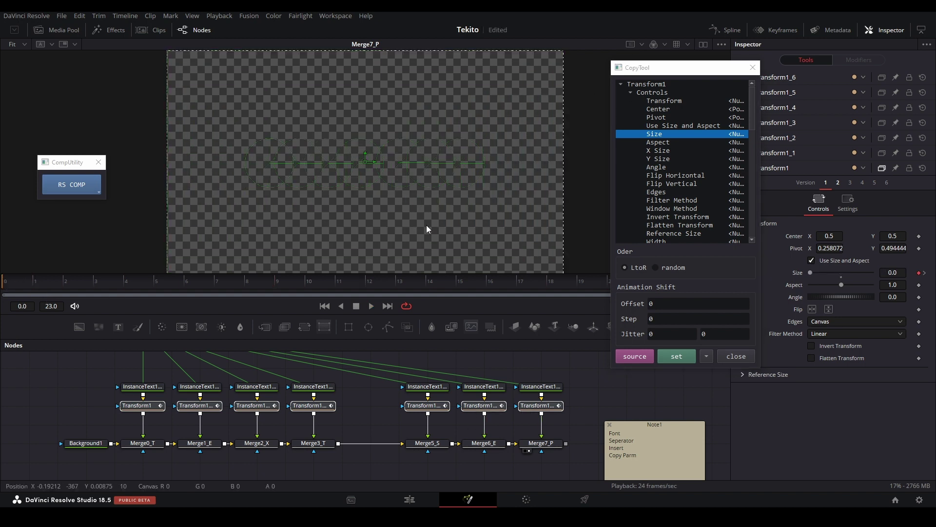
Set CopyTool's Animation Shift Step to 1, apply the Size animation to the selected Transform nodes, and scrub through the result.
left_click(659, 319)
key("BackSpace")
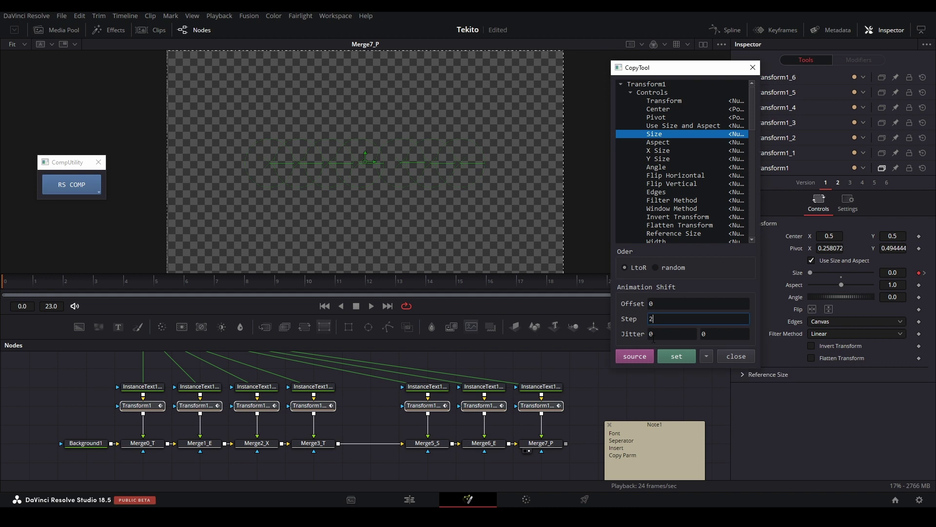
left_click(679, 360)
left_click(25, 281)
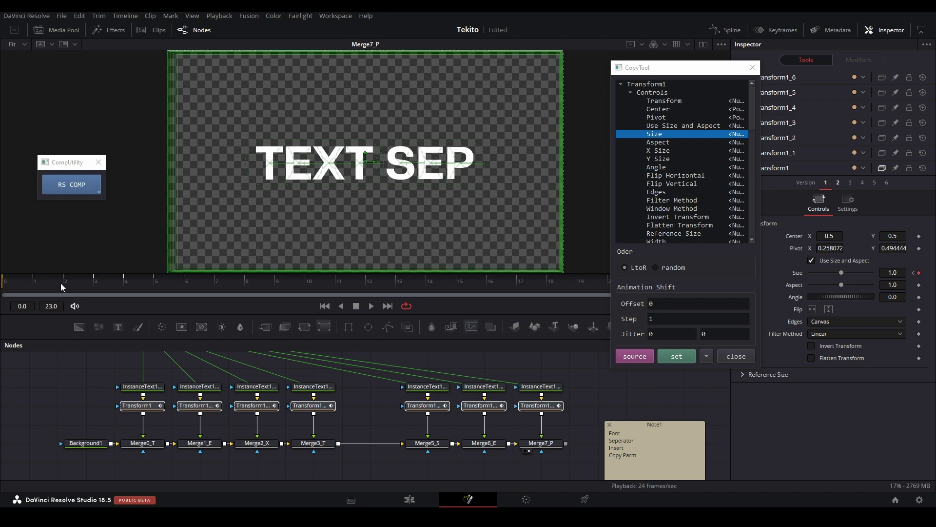
left_click_drag(60, 282, 675, 242)
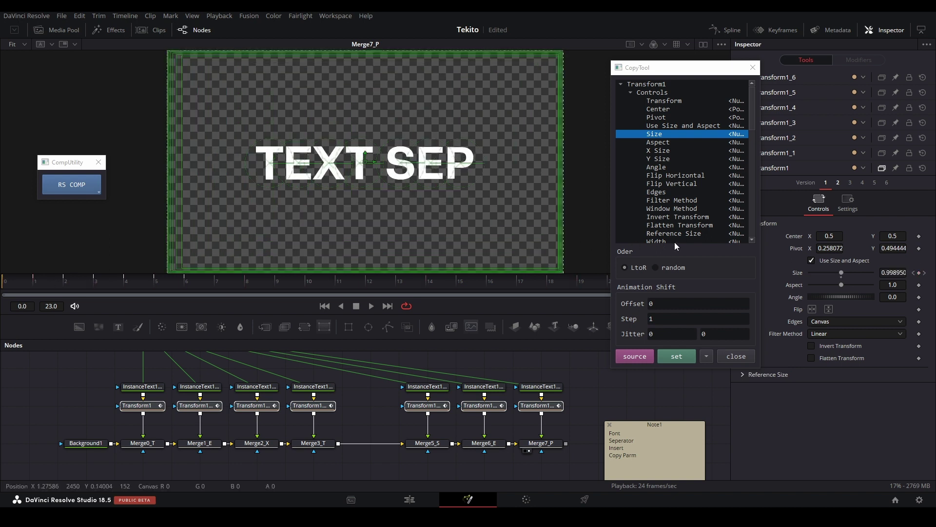
Set CopyTool's Animation Shift Step to 2, reapply the Size animation to the selected Transform nodes, and play it back from the start.
left_click(659, 318)
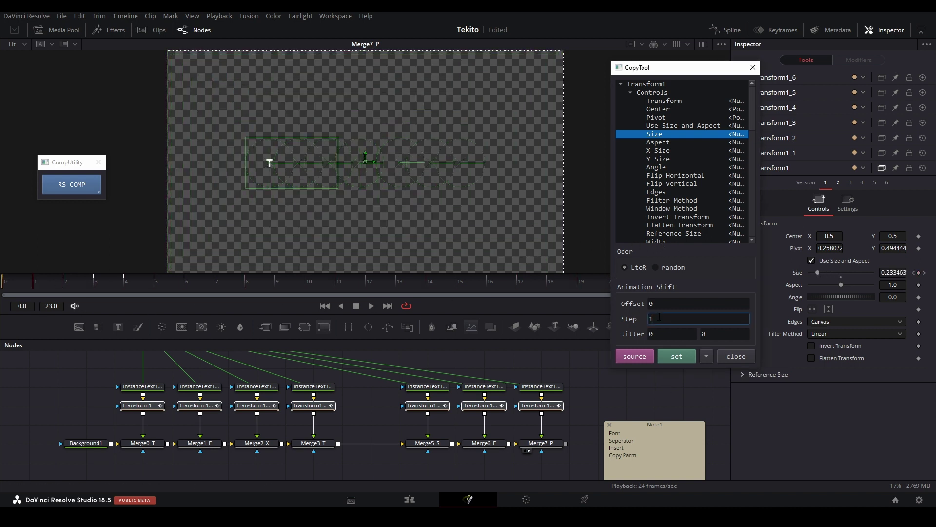
left_click(661, 357)
left_click(16, 284)
key("space")
key("space")
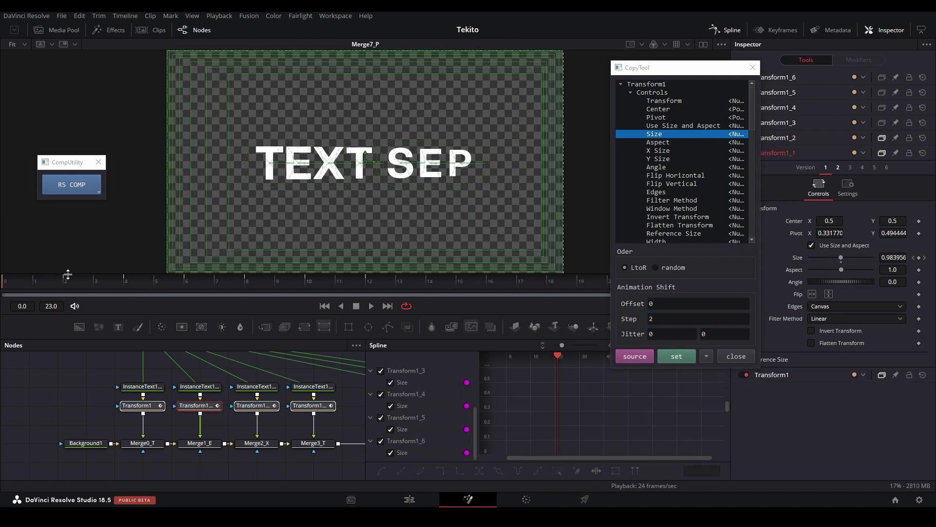
left_click(7, 277)
key("space")
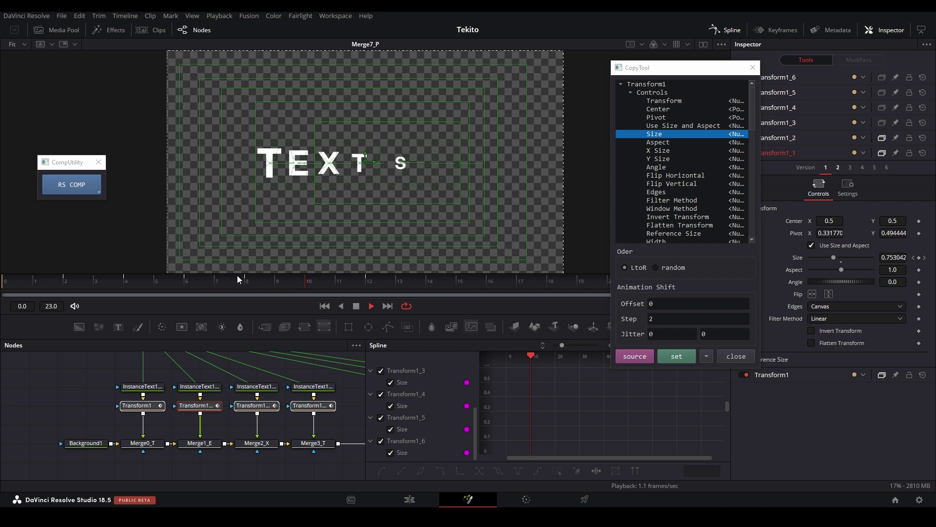
Close CopyTool and the Spline editor, then preview the staggered text animation through to frame 23 with Merge7_P selected.
left_click(736, 355)
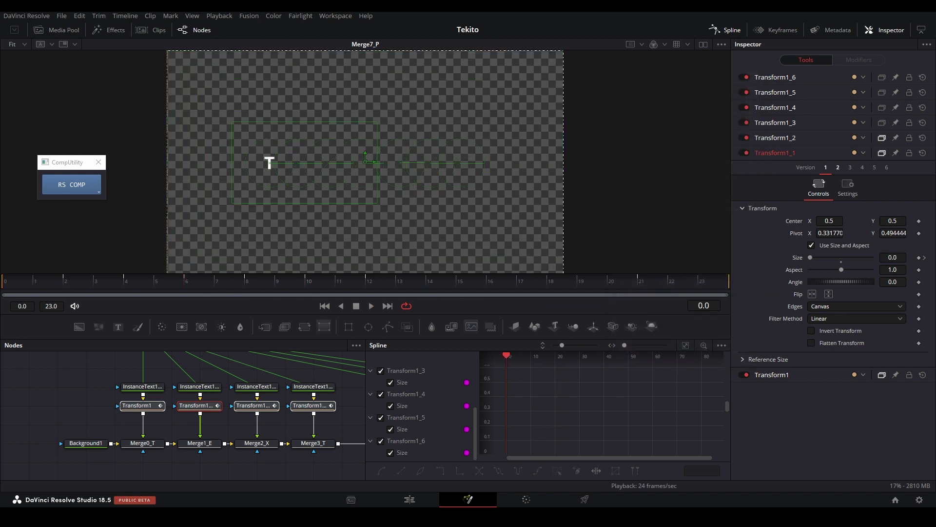
left_click(79, 370)
key("space")
key("F7")
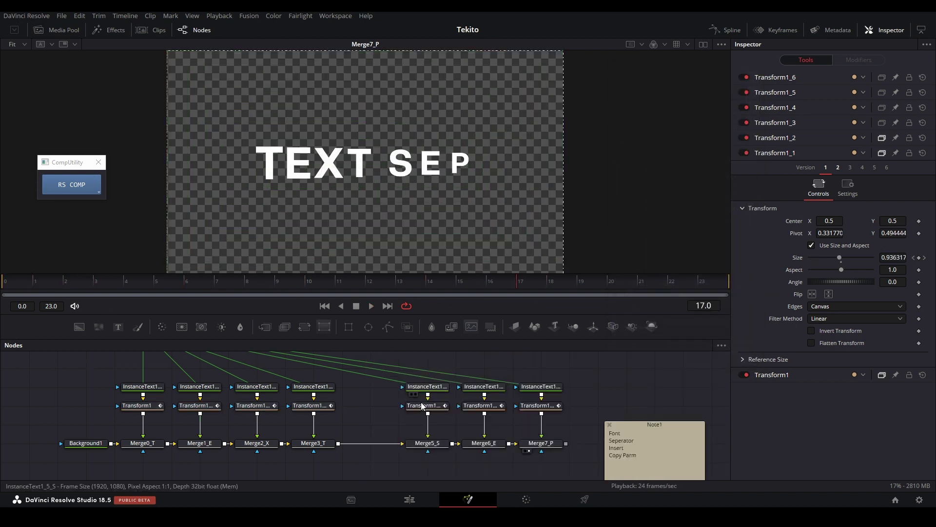
left_click(545, 444)
key("space")
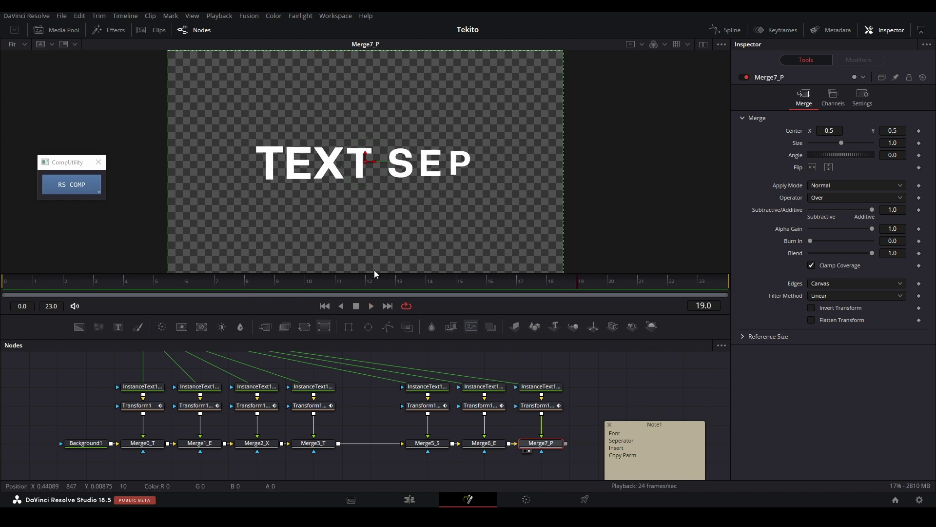
left_click_drag(361, 281, 702, 301)
Inspect the source Text1 node and the row of seven Transform nodes, then clear the selection.
left_click_drag(428, 392, 457, 430)
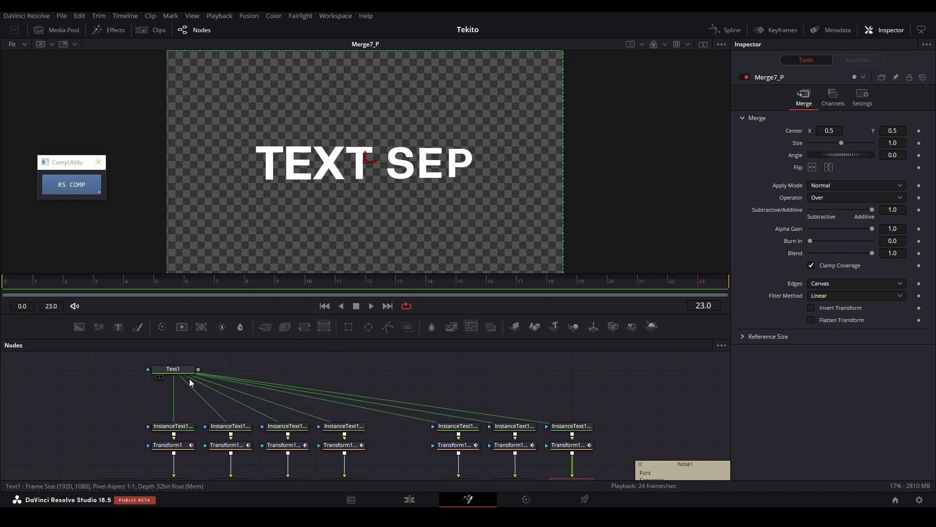
left_click(172, 368)
scroll(280, 401, "down", 3)
left_click_drag(96, 372, 600, 353)
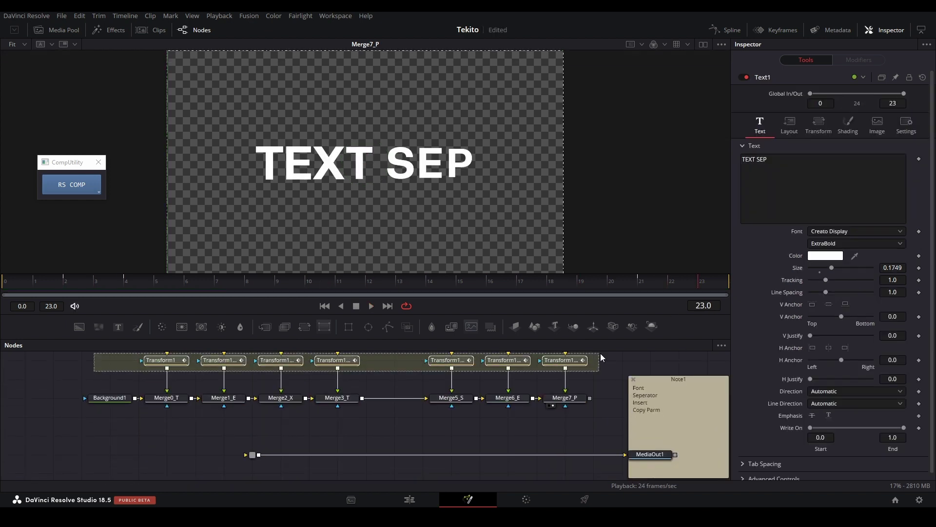
scroll(483, 412, "up", 2)
left_click_drag(268, 422, 255, 402)
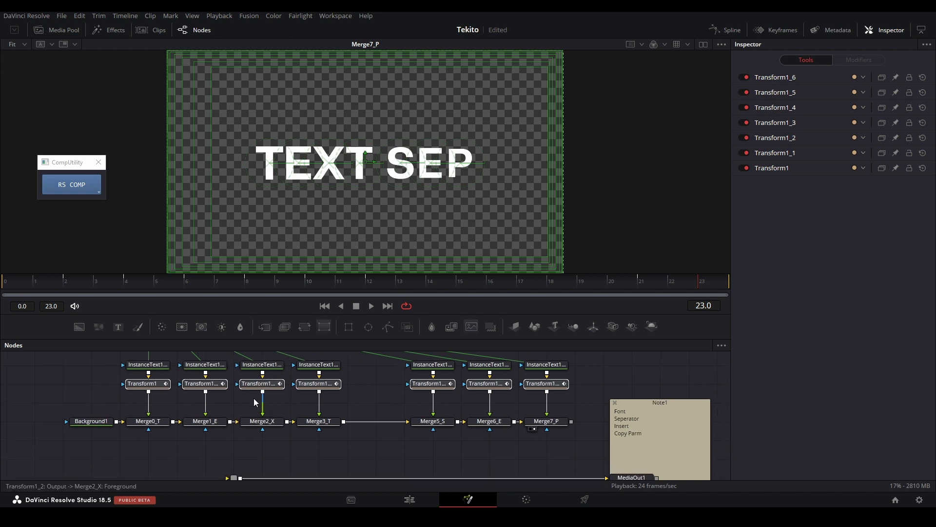
left_click(144, 416)
Enlarge the viewer, scrub the text animation to frame 12, and look through CompUtility's function list.
left_click_drag(23, 273, 23, 288)
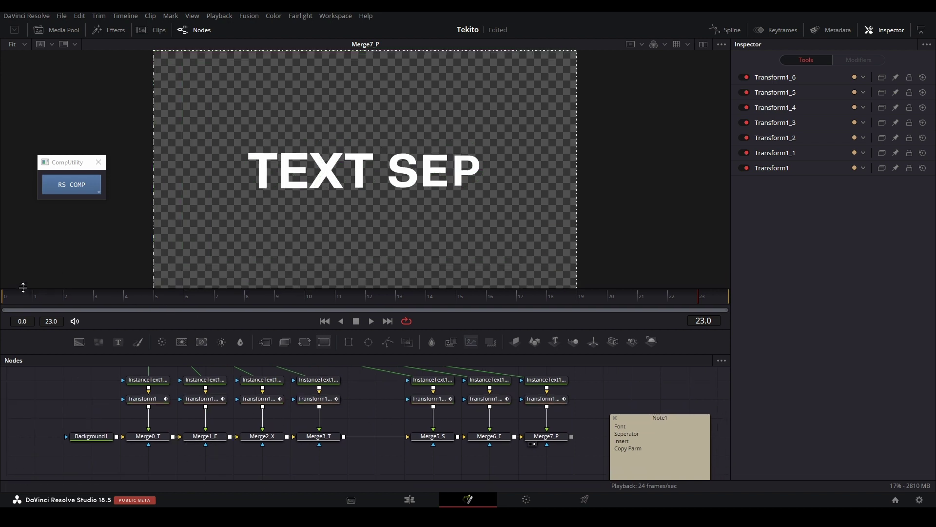
left_click_drag(138, 301, 366, 299)
left_click(85, 190)
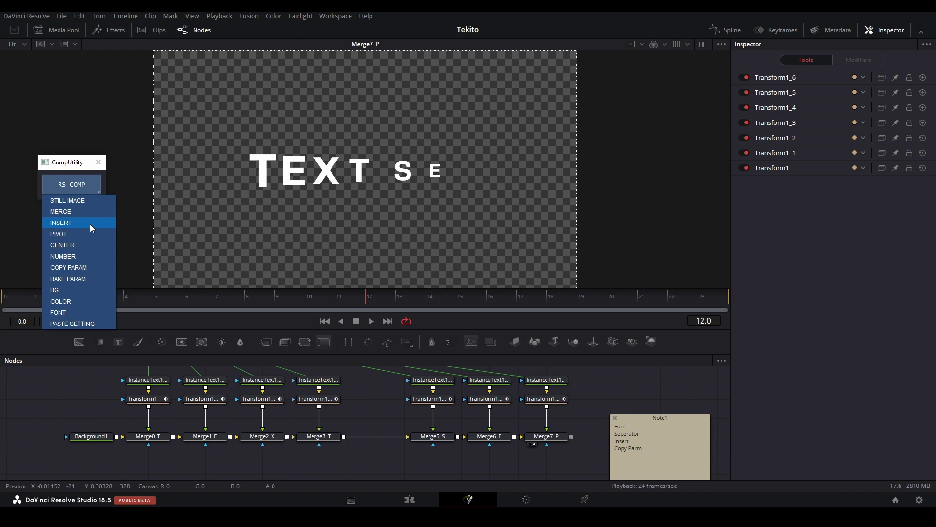
left_click(69, 395)
Switch to the Edit page, close the CompUtility window, and zoom out Timeline 1 to show all its clips.
left_click(409, 499)
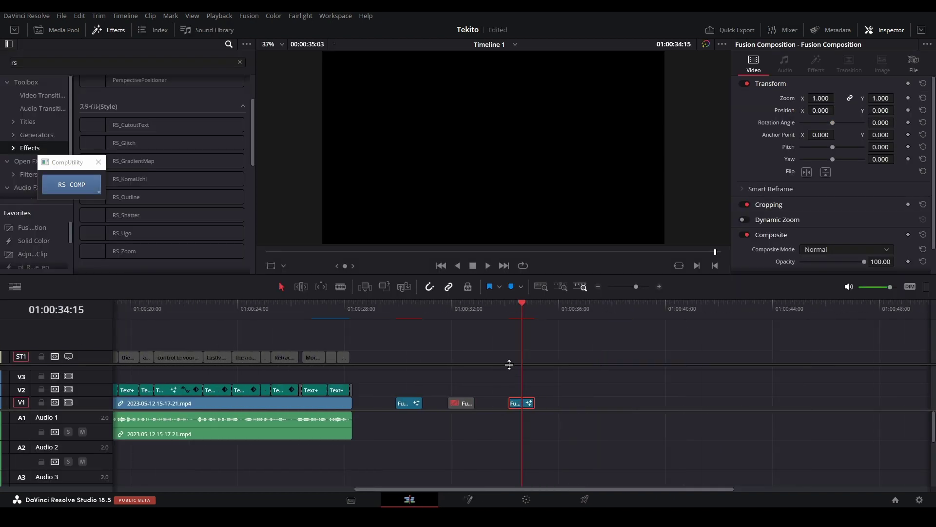
left_click_drag(499, 362, 608, 371)
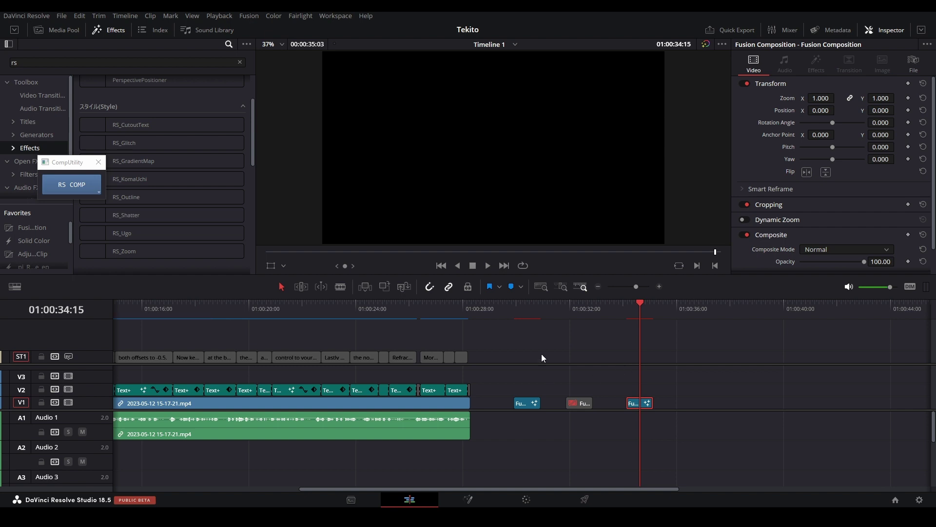
left_click(98, 162)
left_click_drag(542, 383, 663, 395)
scroll(594, 404, "down", 2)
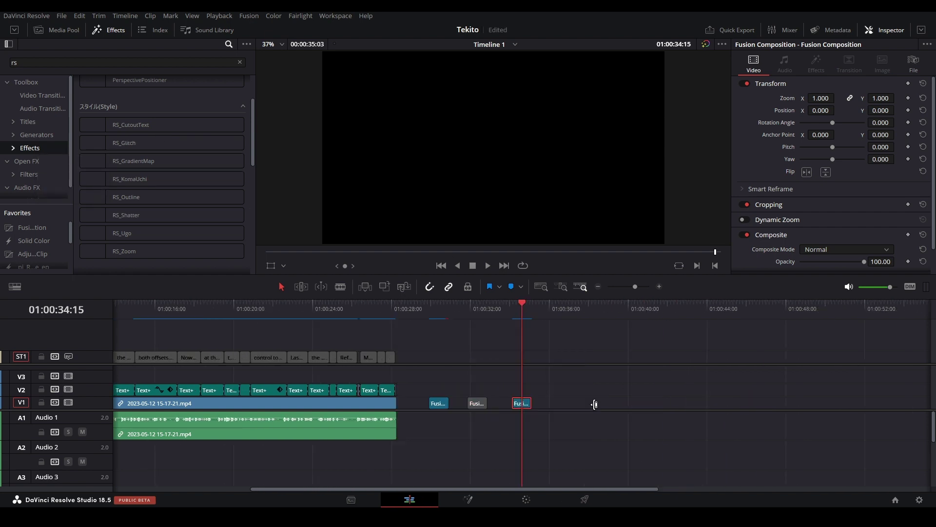
scroll(595, 405, "down", 2)
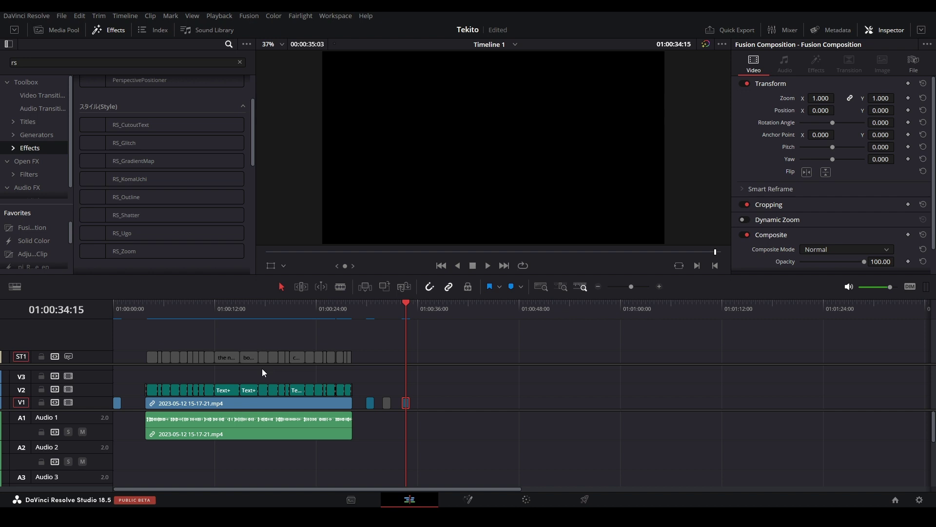
Return the playhead to 01:00:00:00 on Timeline 1 and zoom in on the opening clips.
left_click_drag(120, 308, 92, 306)
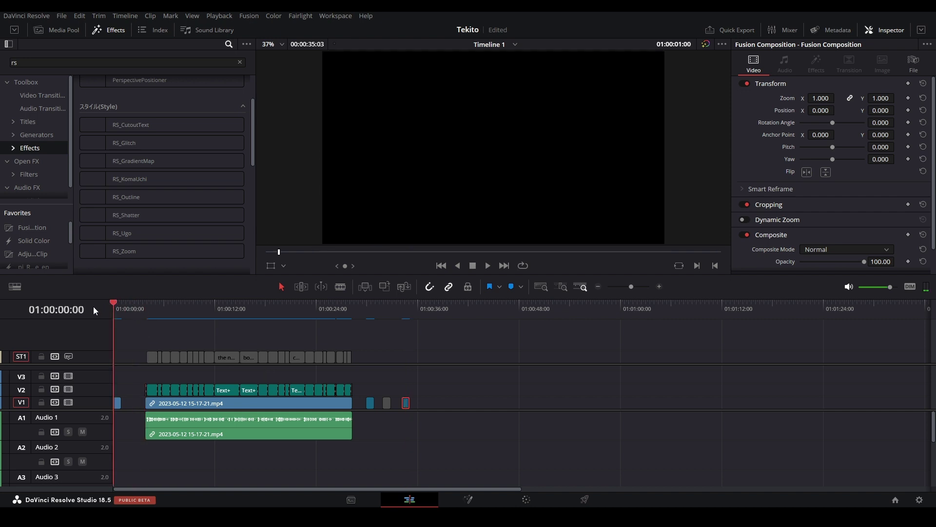
scroll(209, 339, "down", 1)
scroll(213, 339, "up", 3)
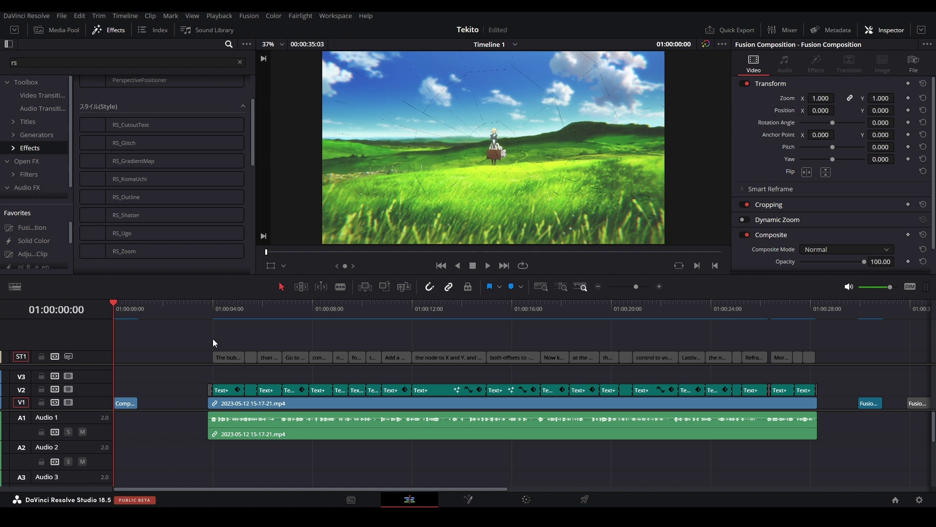